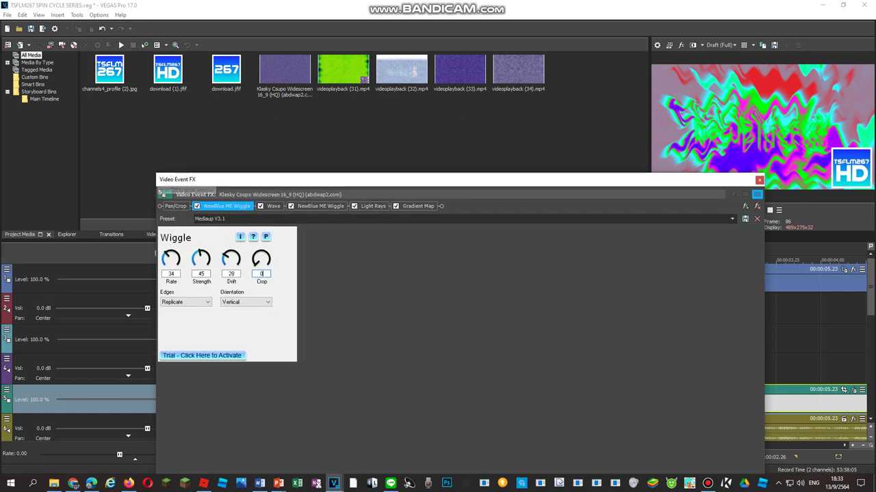
# Adjust the first NewBlue ME Wiggle effect to a Rate of 44, a Drift of 30 and a Crop of 1.
pyautogui.write('0')
pyautogui.click(234, 274)
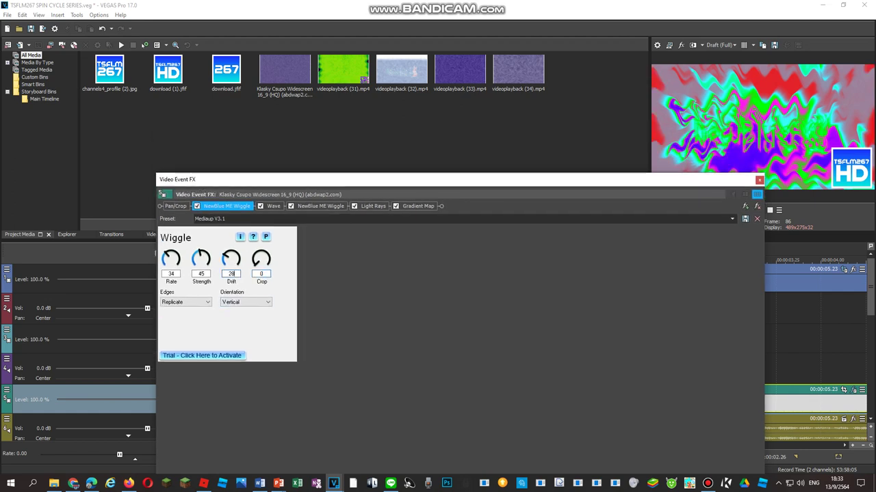
pyautogui.doubleClick(261, 274)
pyautogui.write('1')
pyautogui.click(233, 274)
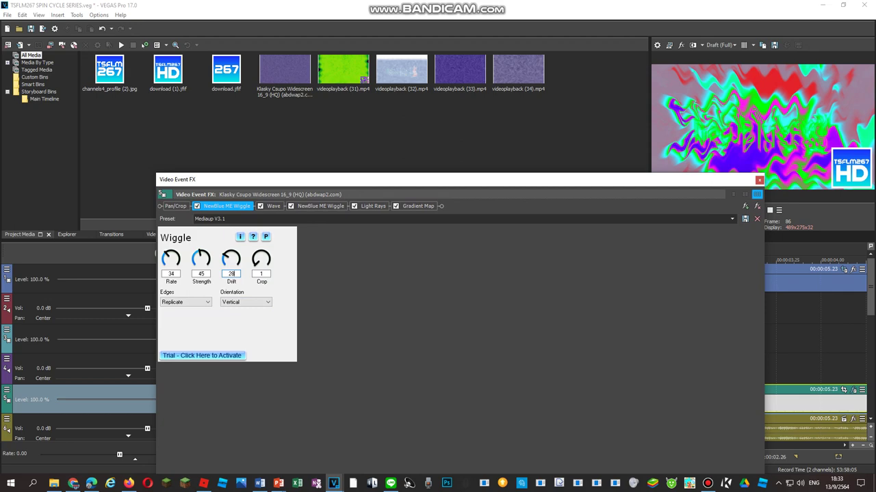
pyautogui.moveTo(171, 259); pyautogui.dragTo(171, 251)
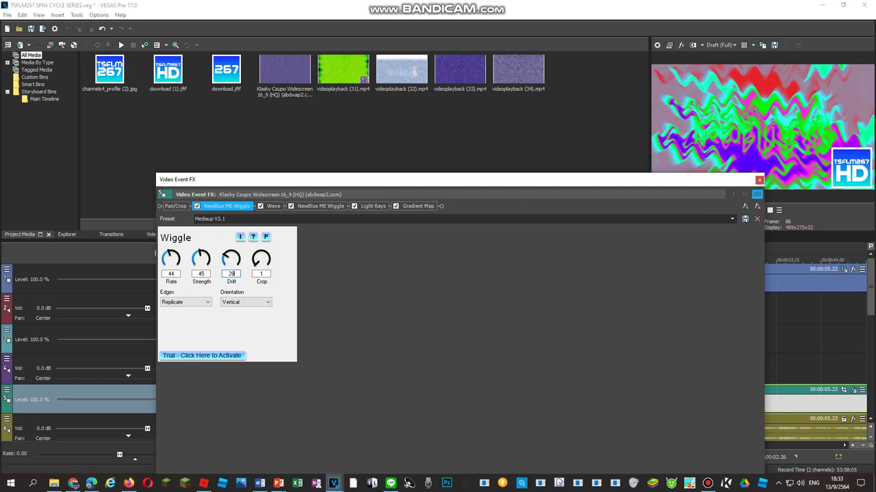
pyautogui.moveTo(231, 258); pyautogui.dragTo(231, 257)
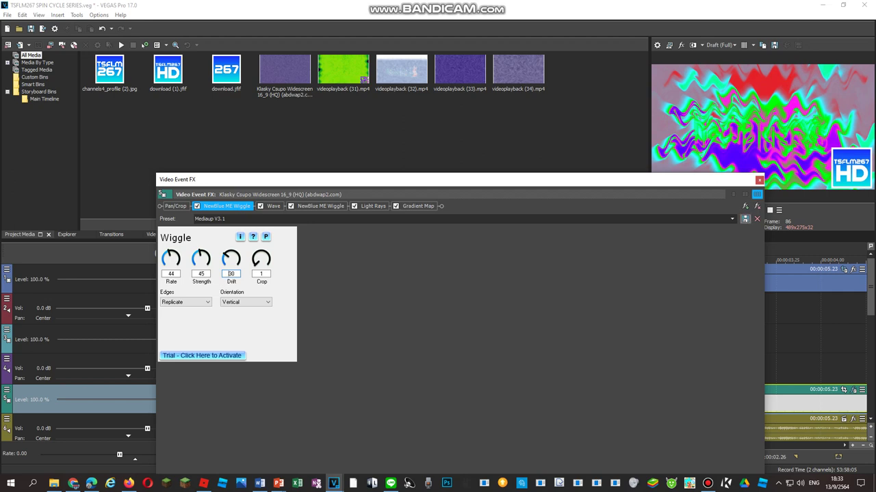
# Review the Wave, second Wiggle and Light Rays settings, and name the Gradient Map preset Mediaup V3.1.
pyautogui.click(273, 206)
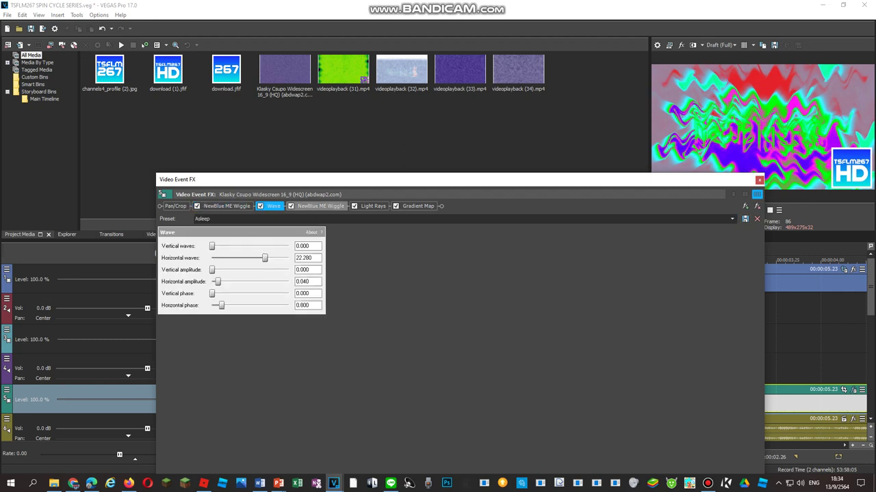
pyautogui.click(320, 206)
pyautogui.click(321, 206)
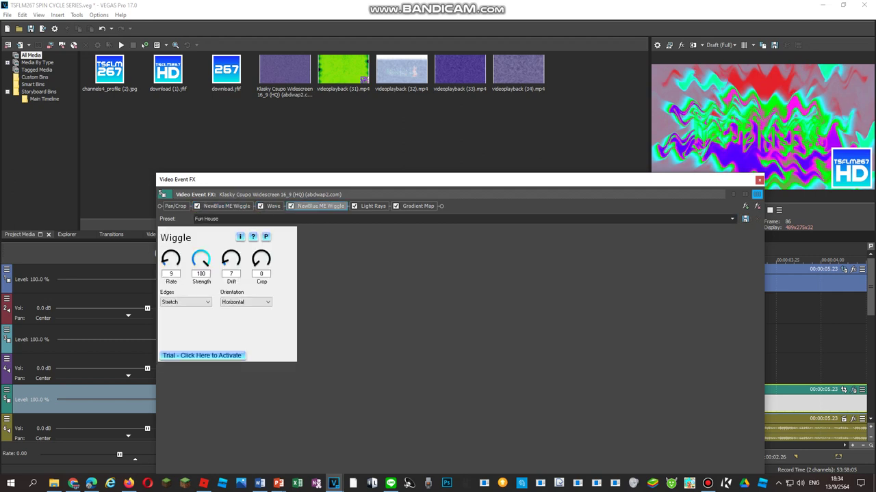
pyautogui.click(373, 206)
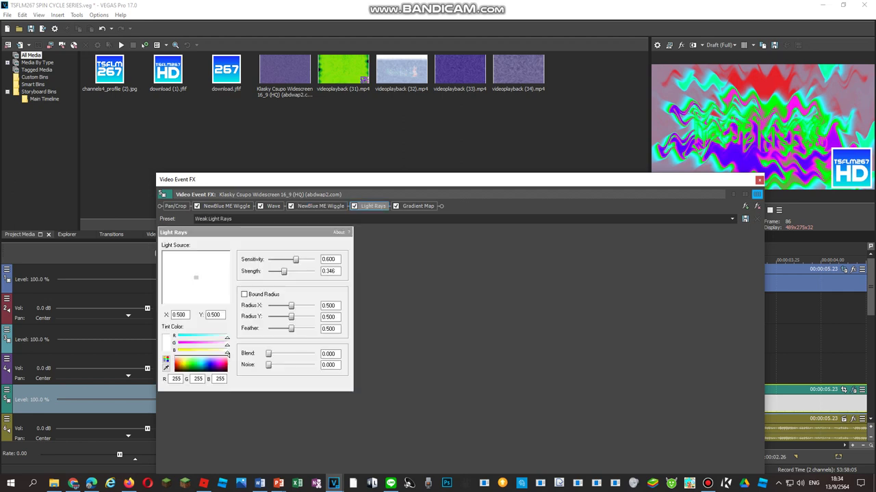
pyautogui.click(418, 206)
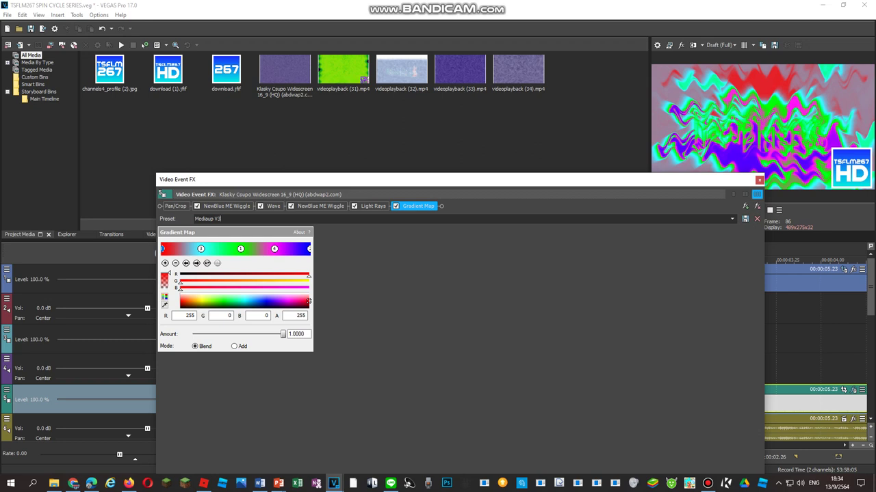
pyautogui.click(731, 218)
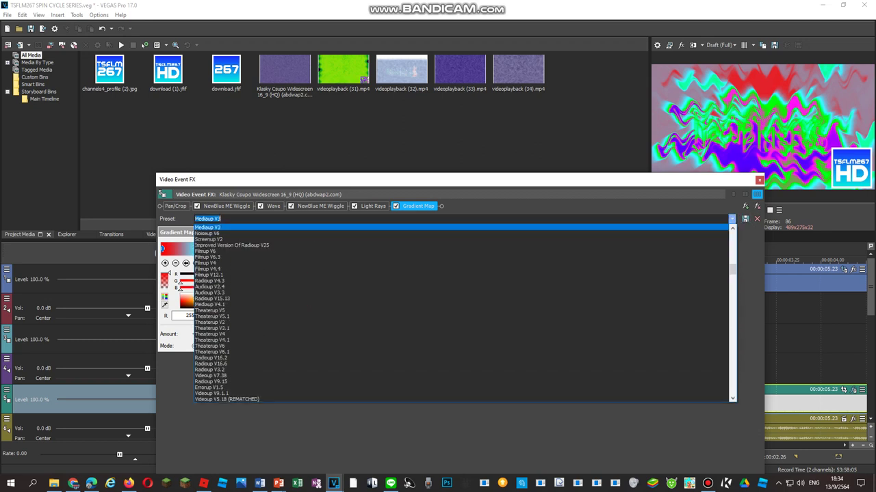
pyautogui.click(731, 219)
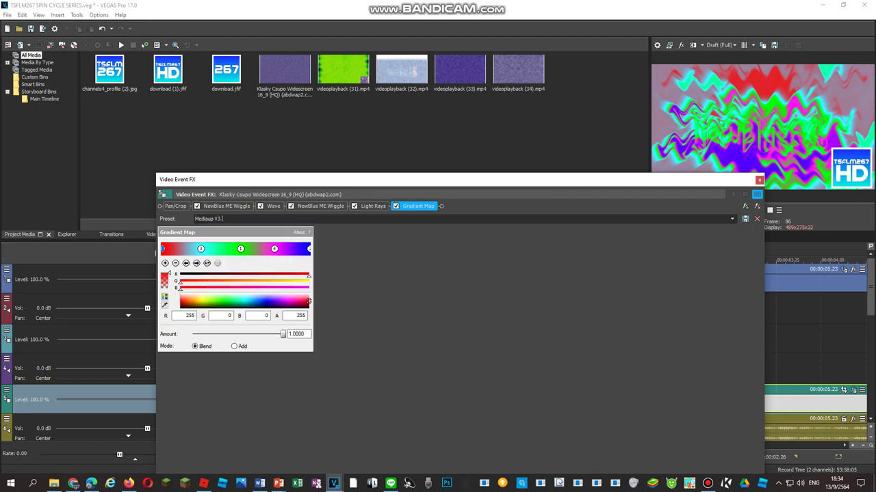
pyautogui.write('1')
# Set the leftmost color stop of the Gradient Map to blue, with R 0, G 0 and B 255.
pyautogui.press('Tab')
pyautogui.press('Tab')
pyautogui.press('Tab')
pyautogui.click(287, 301)
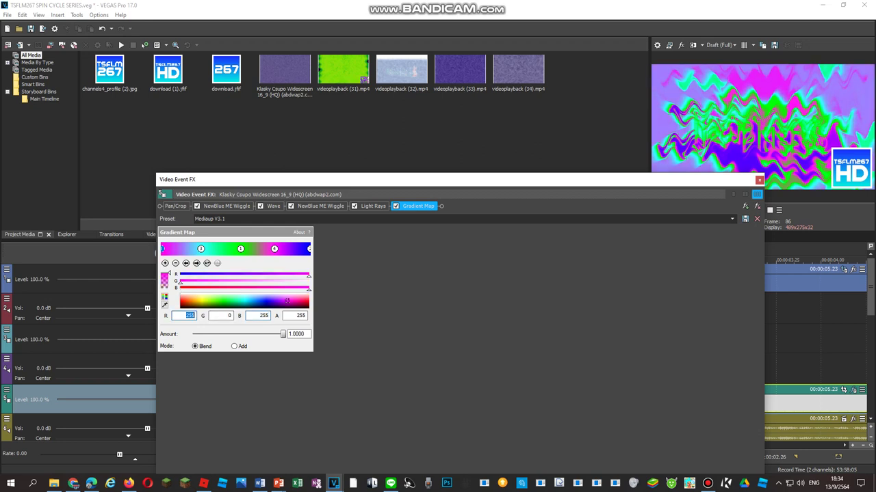
pyautogui.write('0')
# Recolor gradient stop 3 to yellow by setting R to 255 and B to 60.
pyautogui.click(201, 249)
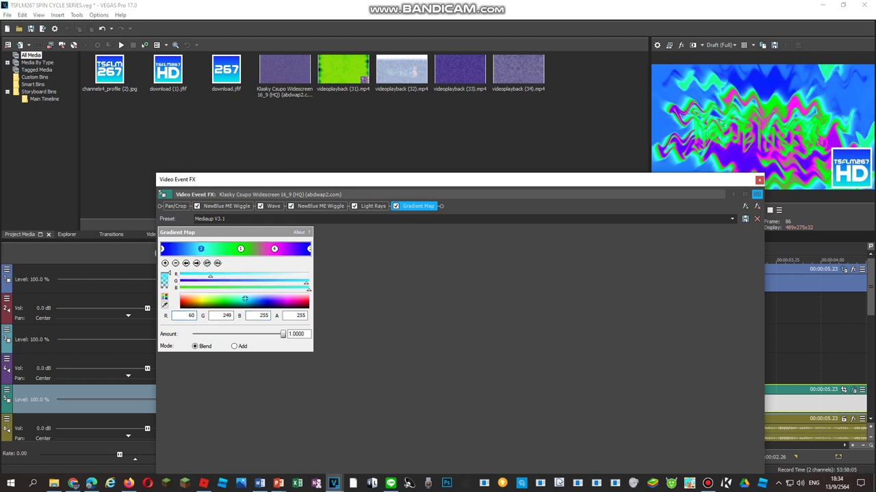
pyautogui.doubleClick(191, 316)
pyautogui.write('255')
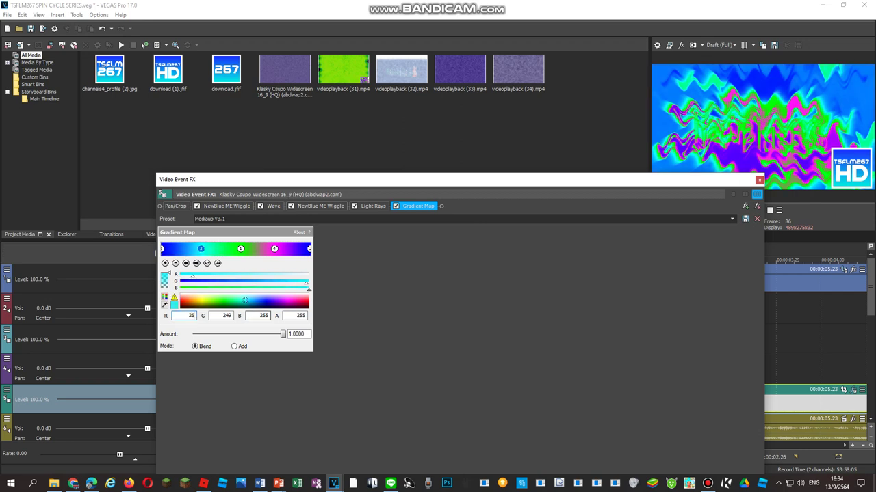
pyautogui.press('Tab')
pyautogui.press('Tab')
pyautogui.write('00')
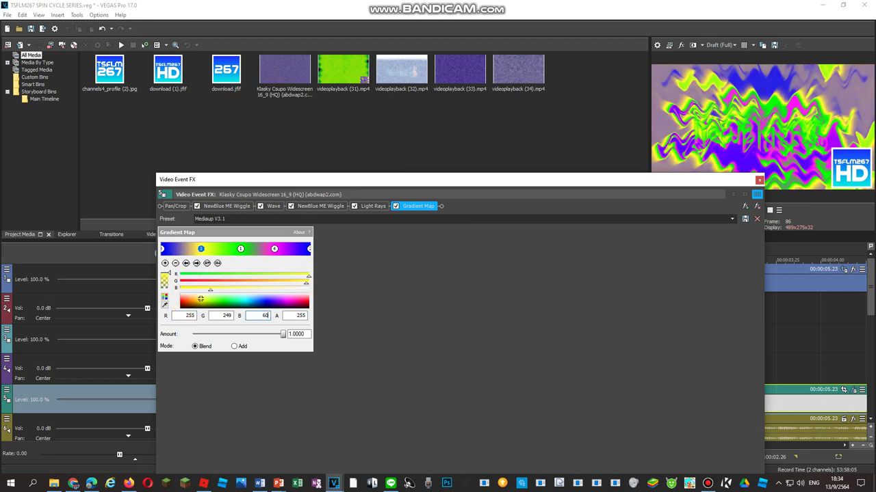
# Recolor the middle gradient stop 1 to violet, with R 100, G 0 and B 255.
pyautogui.click(241, 249)
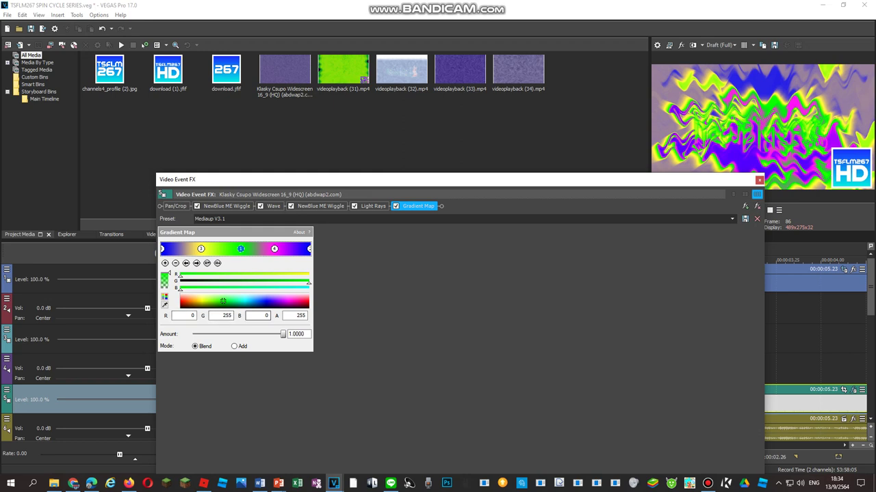
pyautogui.write('255')
pyautogui.press('Return')
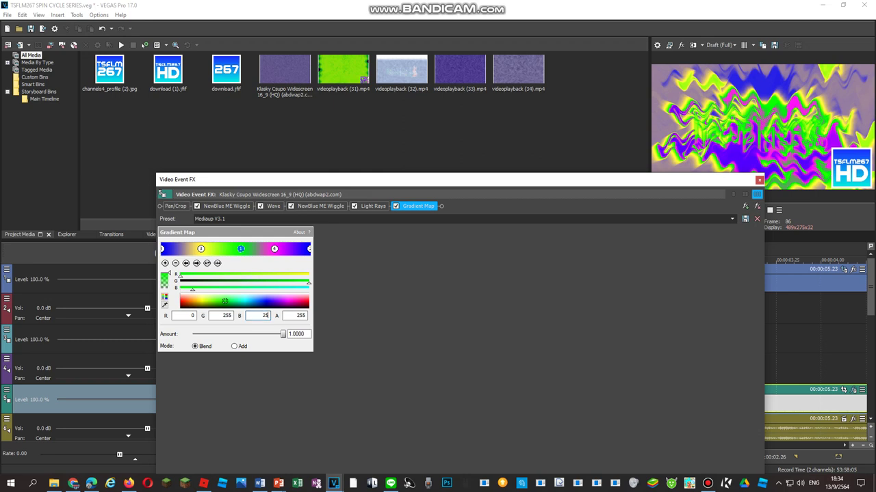
pyautogui.doubleClick(191, 316)
pyautogui.write('255')
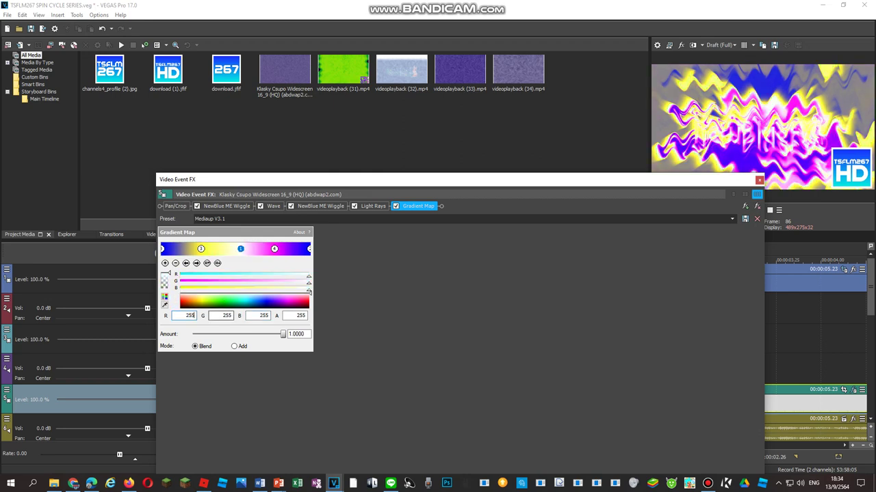
pyautogui.doubleClick(226, 316)
pyautogui.write('0')
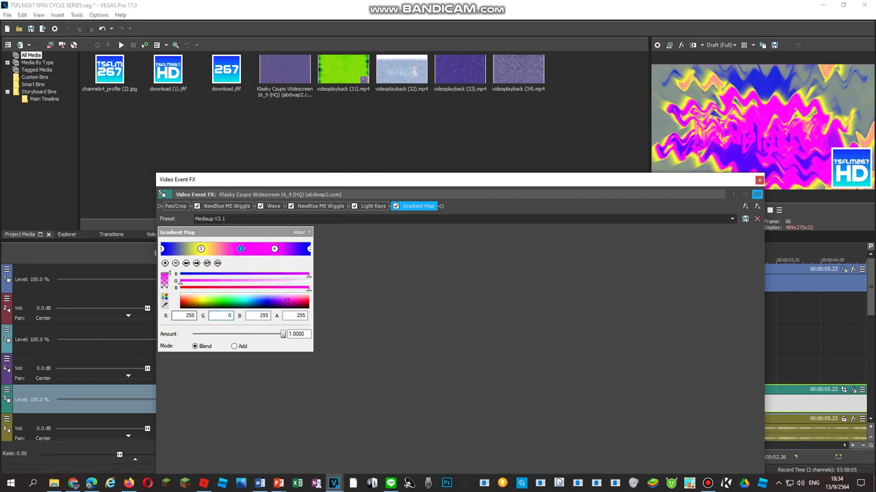
pyautogui.doubleClick(191, 315)
pyautogui.write('100')
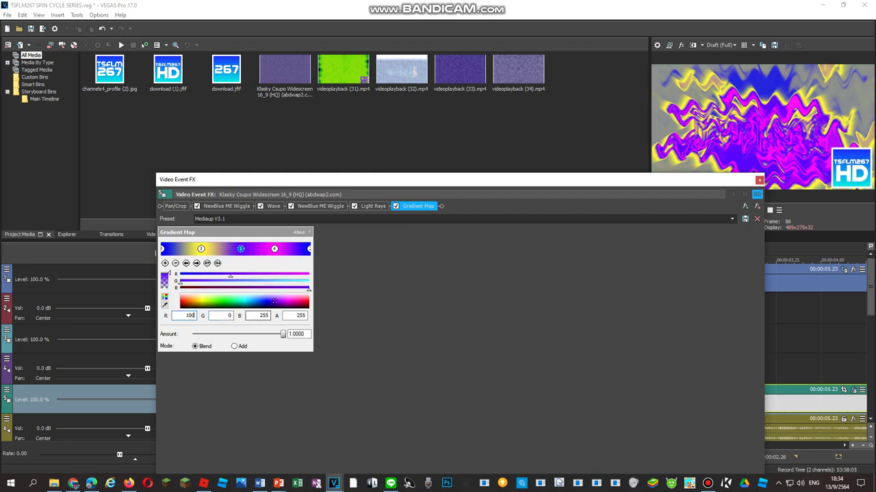
pyautogui.press('Tab')
# Set gradient stop 4 to R 249 and B 255.
pyautogui.click(275, 248)
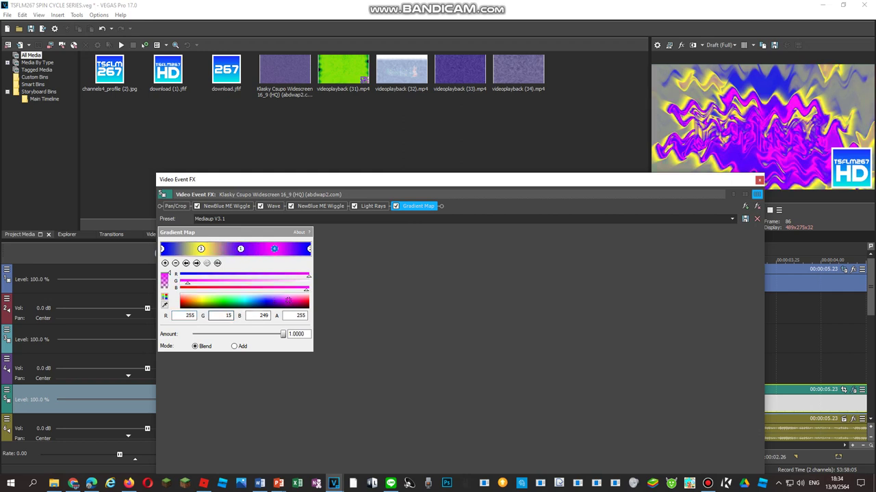
pyautogui.doubleClick(191, 315)
pyautogui.write('249')
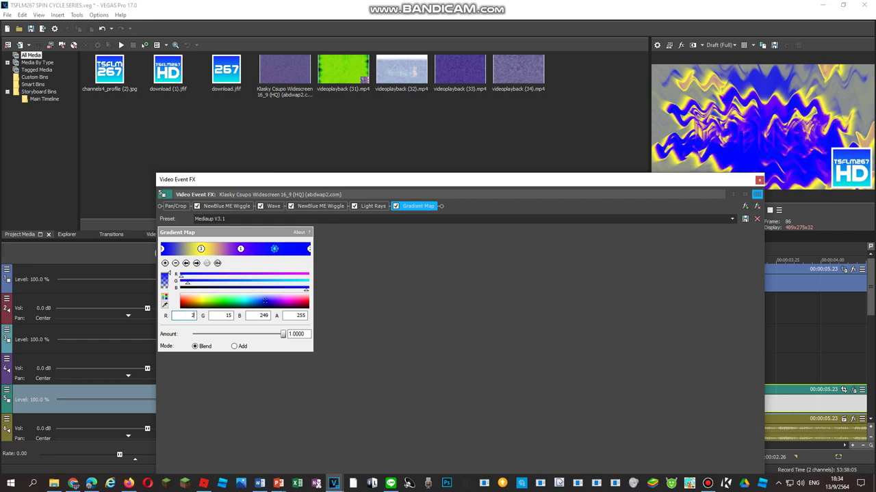
pyautogui.write('255')
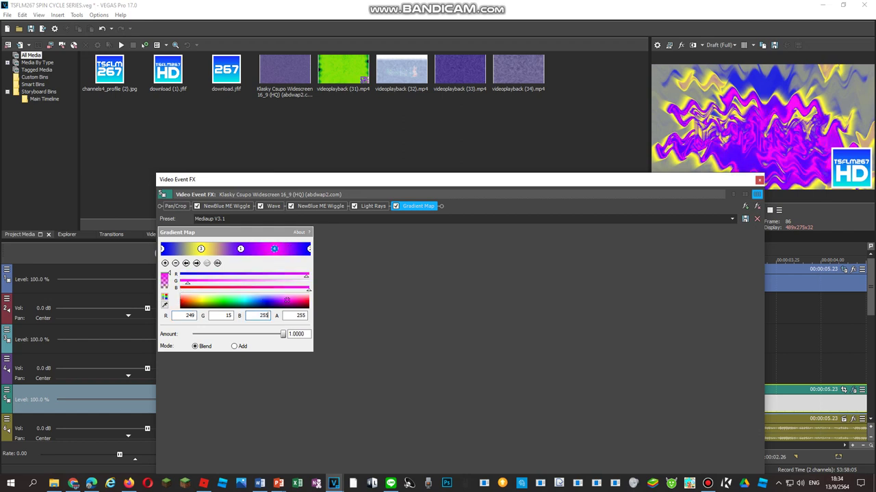
# Recolor the rightmost gradient stop to red by setting R to 255 and B to 0.
pyautogui.click(310, 249)
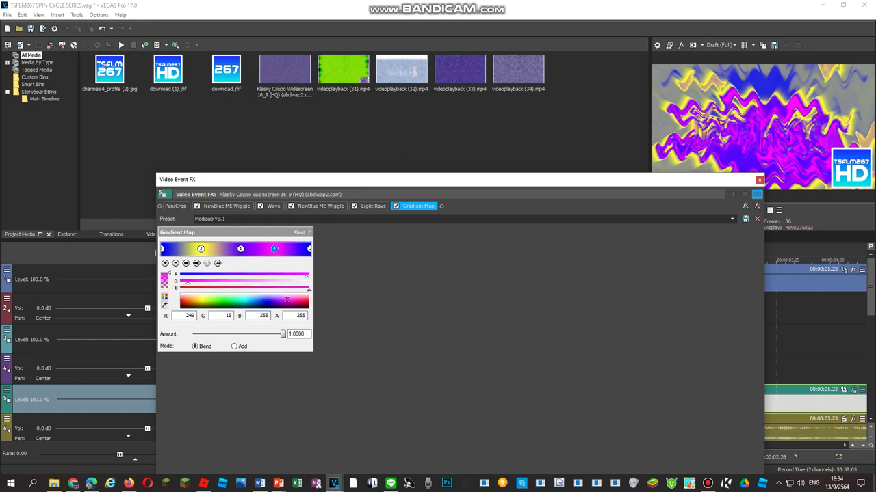
pyautogui.doubleClick(192, 315)
pyautogui.write('255')
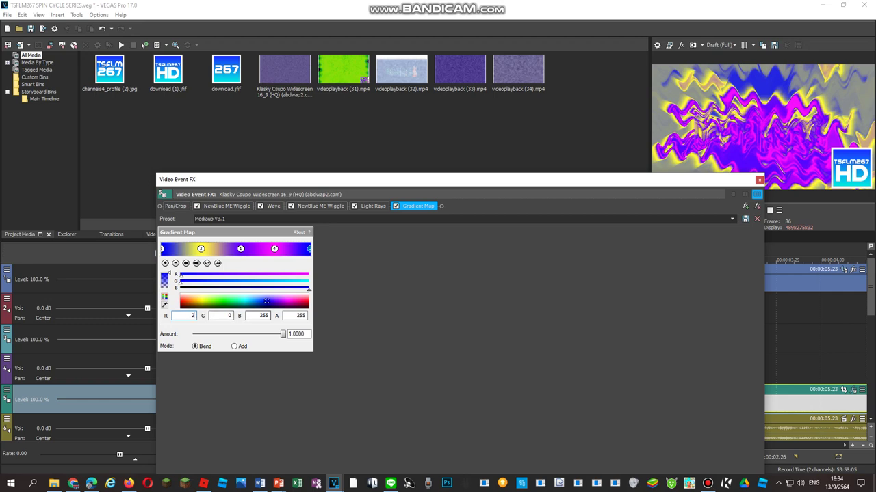
pyautogui.press('Tab')
pyautogui.press('Tab')
pyautogui.write('0')
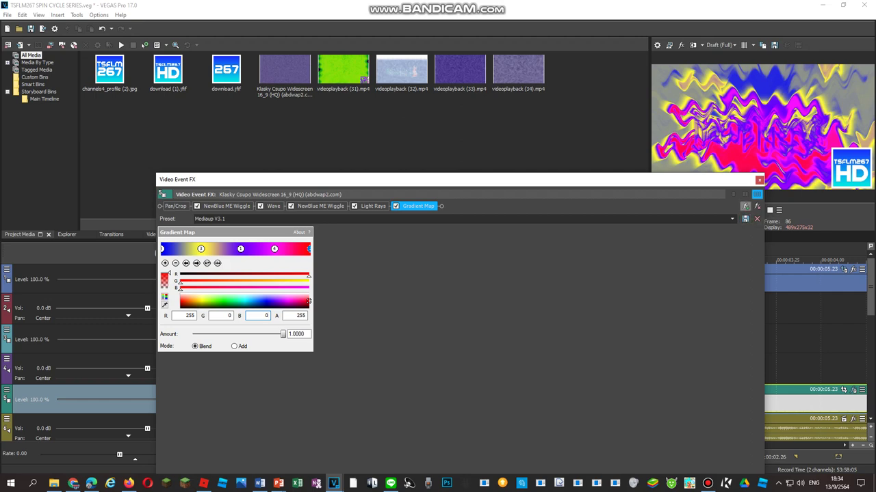
# Save the current effect chain as a plug-in package named Mediaup V3.1.
pyautogui.click(756, 195)
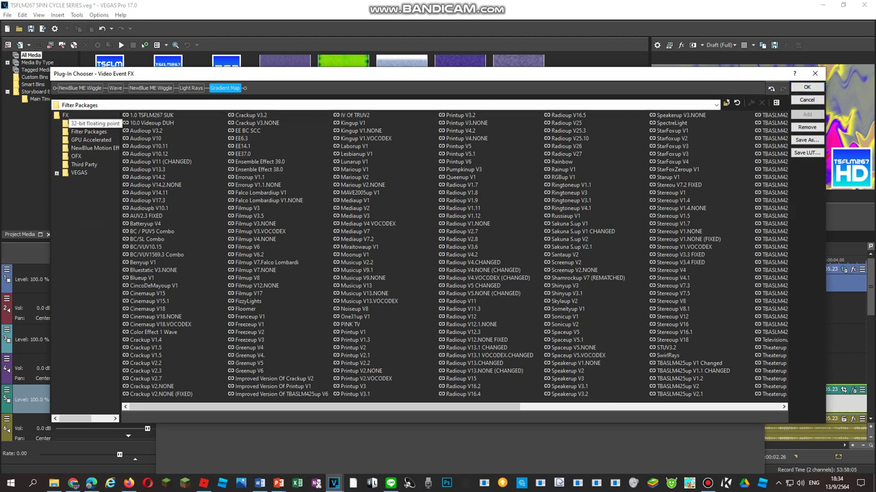
pyautogui.click(95, 124)
pyautogui.click(89, 131)
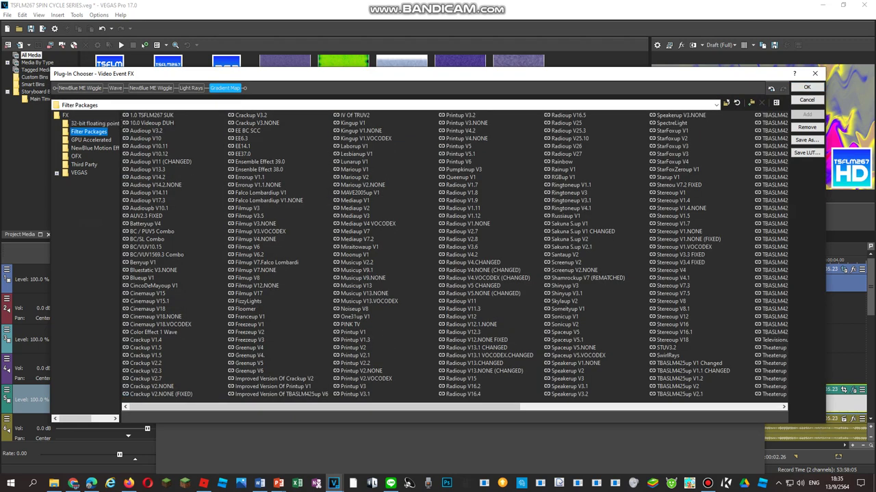
pyautogui.click(806, 139)
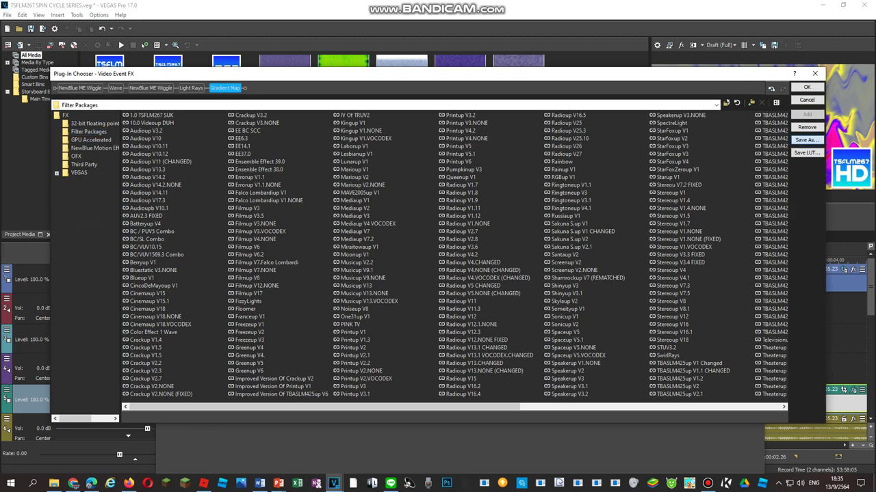
pyautogui.write('M')
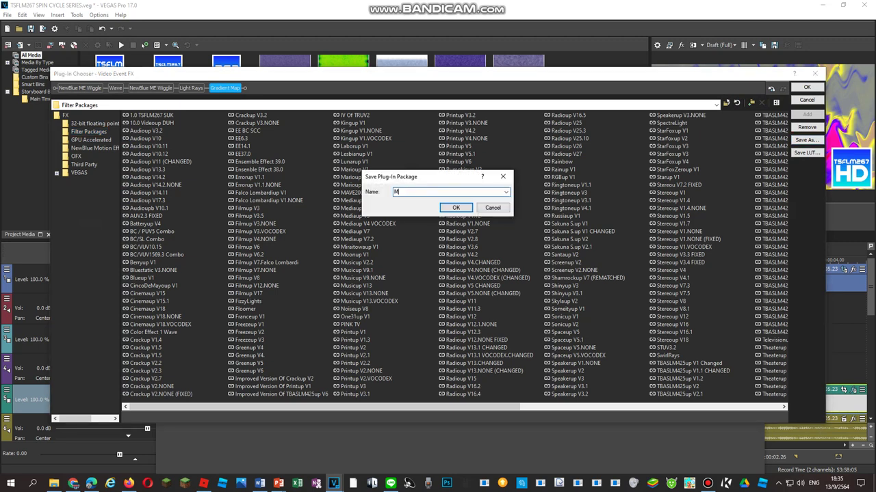
pyautogui.write('ediaup V3.1')
pyautogui.click(456, 208)
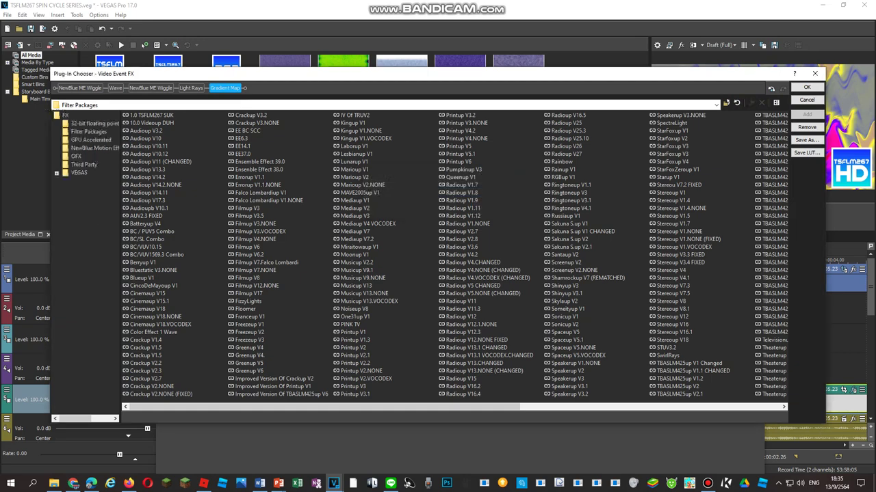
pyautogui.click(806, 87)
# Close the Video Event FX window and return to the timeline.
pyautogui.click(707, 483)
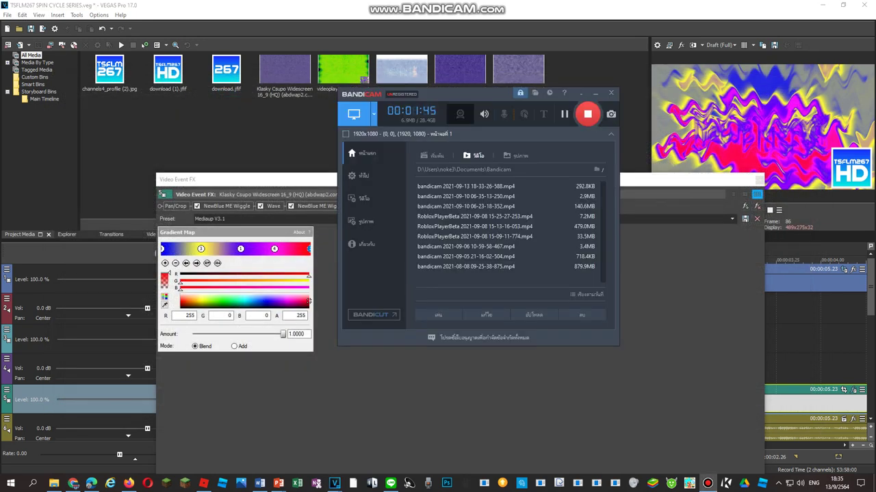
pyautogui.click(707, 483)
pyautogui.click(759, 180)
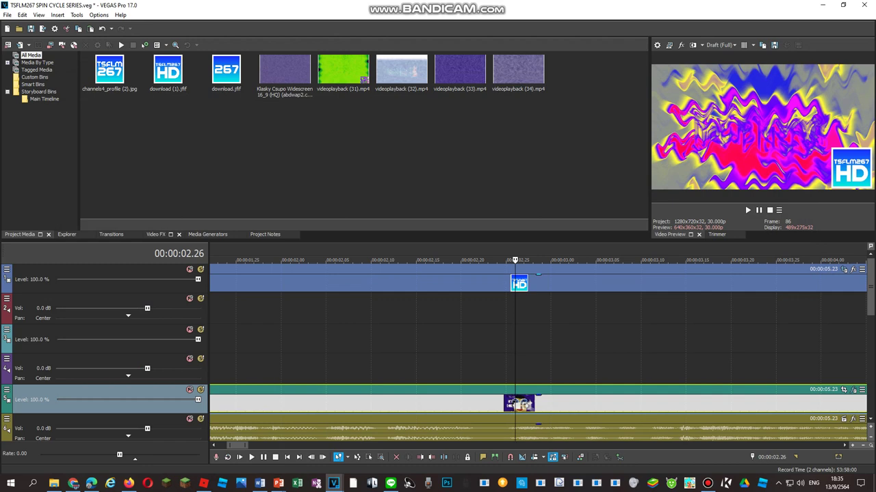
# Add a default Titles & Text generated event to the empty video track 3.
pyautogui.click(208, 235)
pyautogui.click(44, 106)
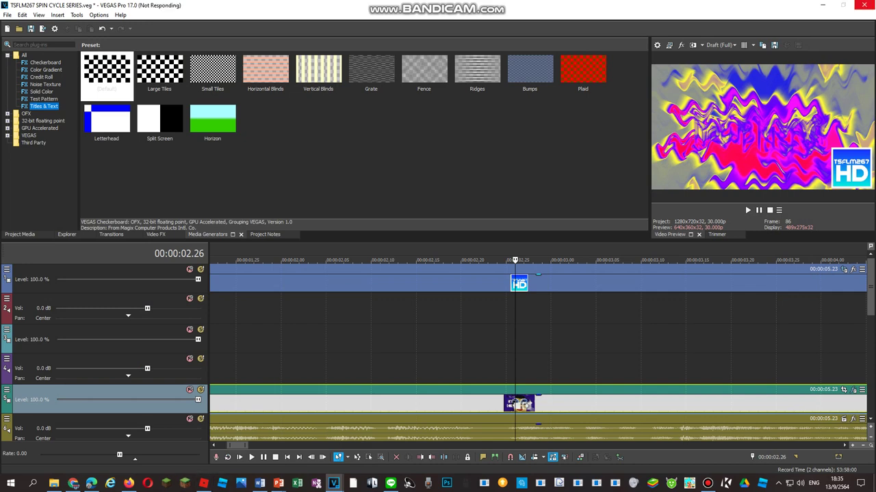
pyautogui.click(42, 91)
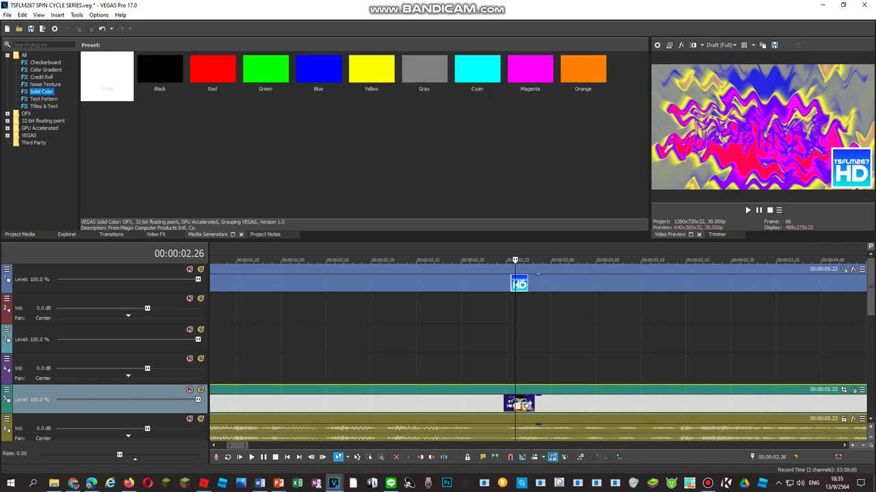
pyautogui.click(44, 106)
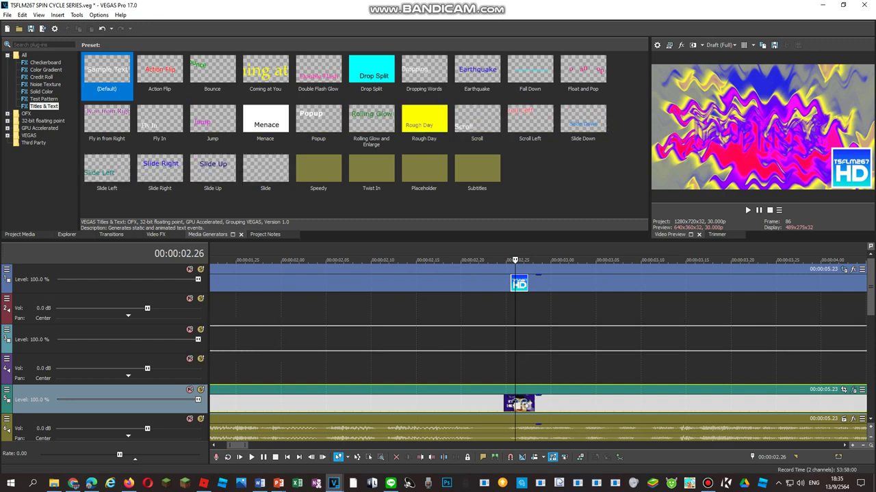
pyautogui.moveTo(106, 70); pyautogui.dragTo(212, 339)
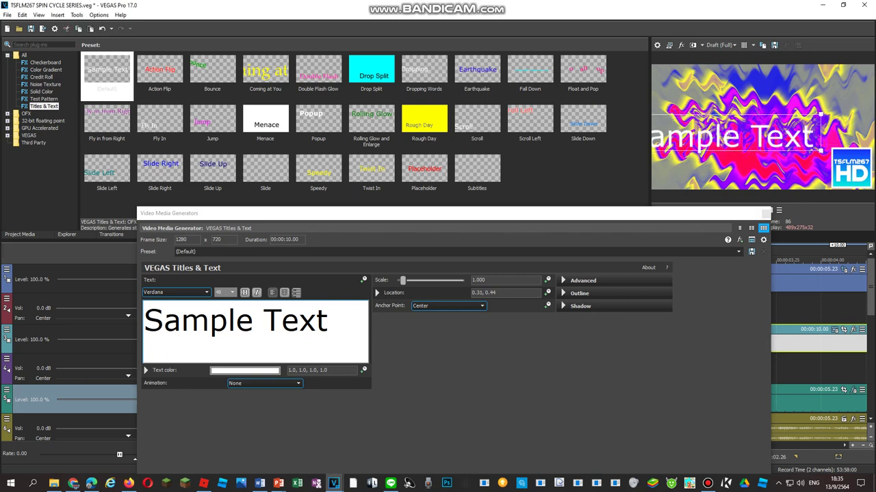
# Shrink the title to a scale of about 0.51, centre it in the frame, and lower the track 5 clip's opacity to 36%.
pyautogui.moveTo(403, 280); pyautogui.dragTo(399, 280)
pyautogui.moveTo(817, 396); pyautogui.dragTo(817, 406)
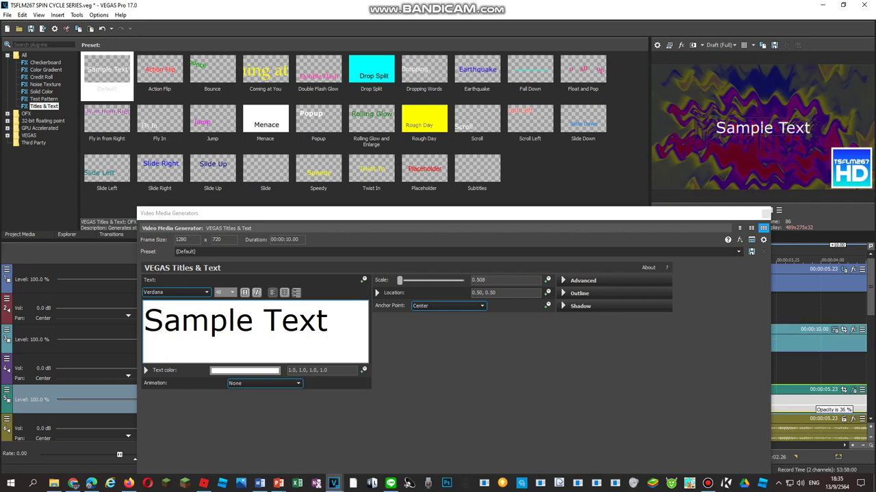
# Replace the sample text with "How To Do Make Some" and scale the title down to about 0.41.
pyautogui.click(330, 322)
pyautogui.hotkey('ctrl', 'a')
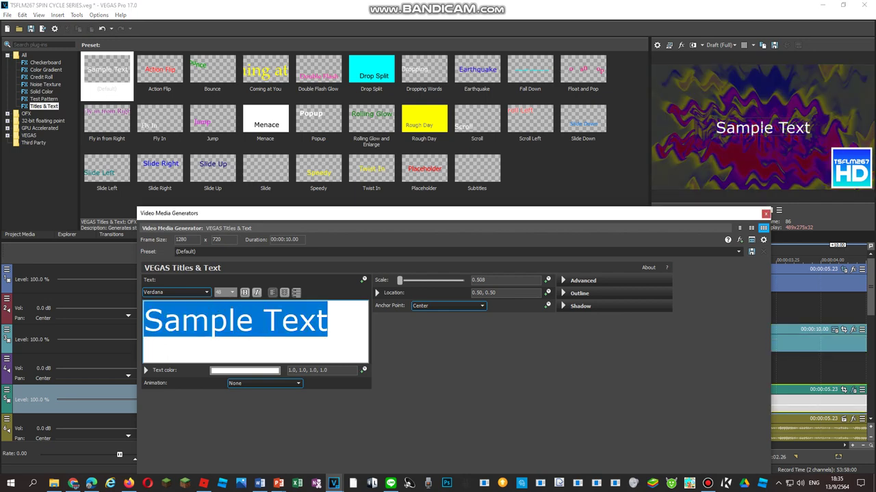
pyautogui.write('H')
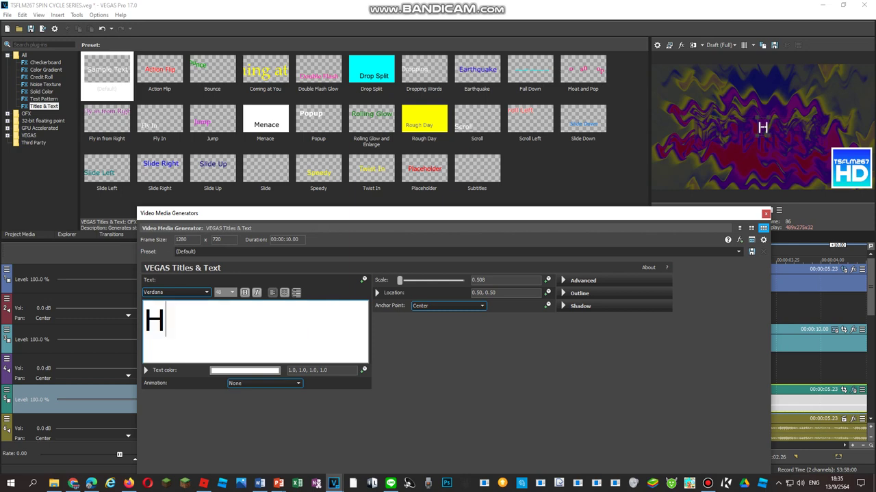
pyautogui.write('ow To')
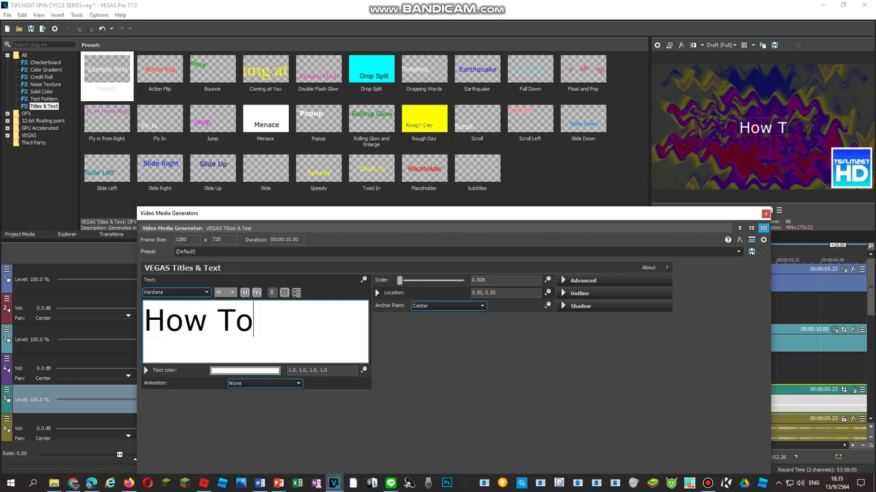
pyautogui.write(' Do M')
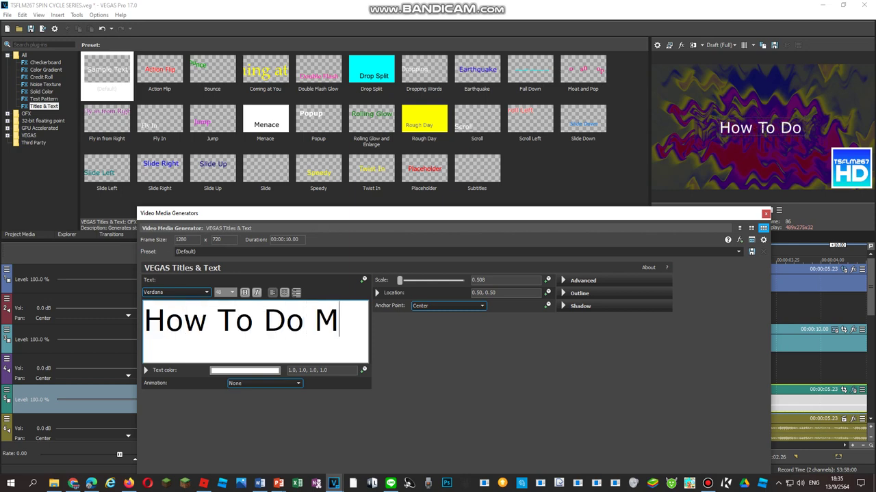
pyautogui.write('ake Some')
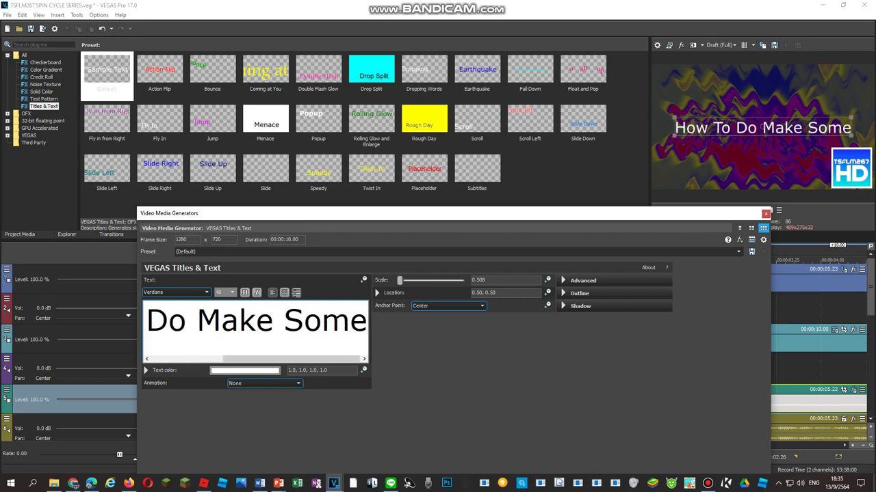
pyautogui.moveTo(852, 136); pyautogui.dragTo(833, 134)
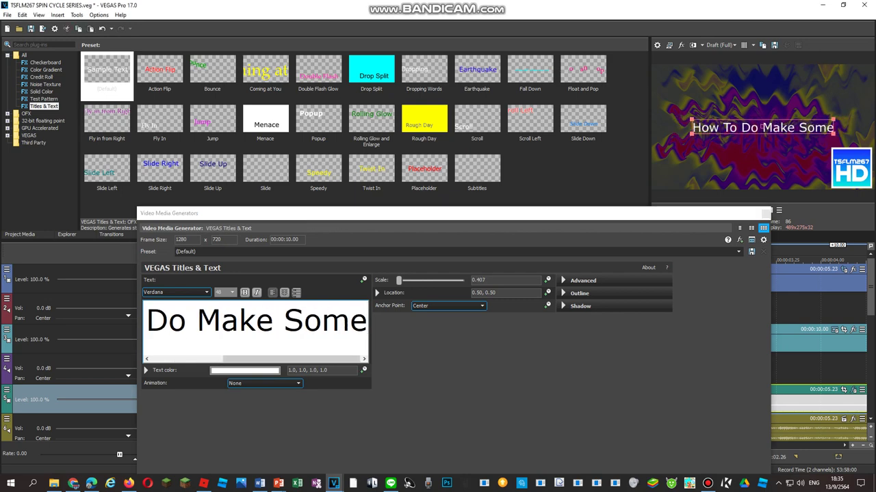
# Extend the title text with "Mediaup V3.1" so it reads "How To Do Make Some Mediaup V3.1".
pyautogui.click(366, 320)
pyautogui.write('M')
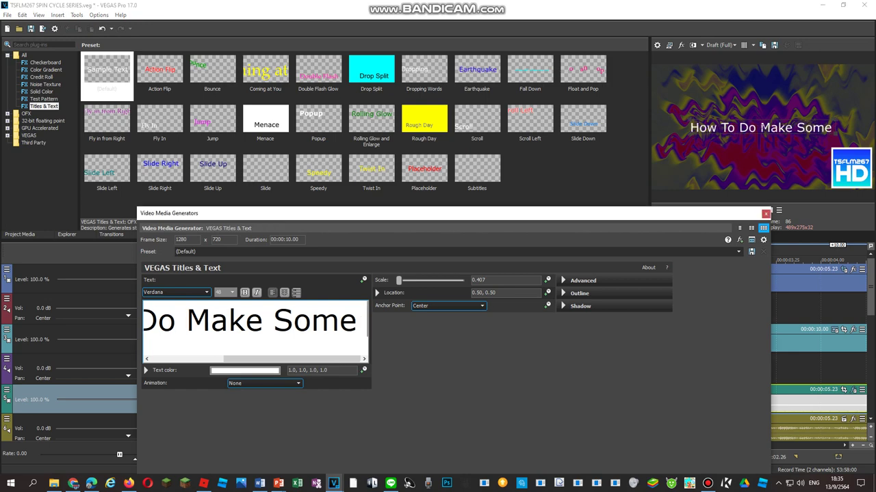
pyautogui.write('ediau')
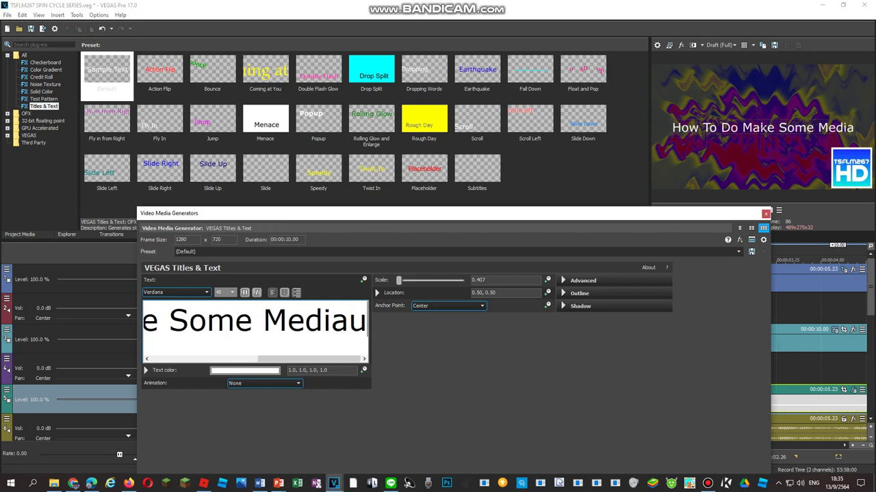
pyautogui.write('p V3.L1')
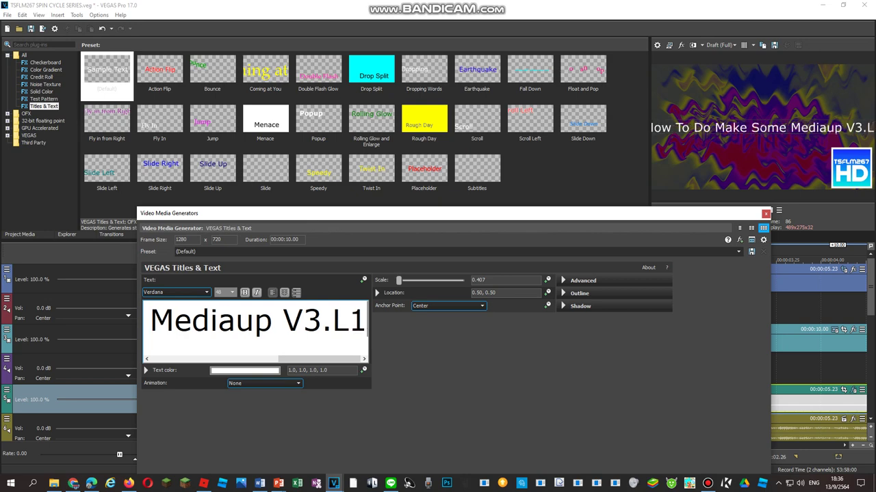
pyautogui.press('Left')
pyautogui.press('BackSpace')
# Change the font of the whole title text to Spin Cycle.
pyautogui.hotkey('ctrl', 'a')
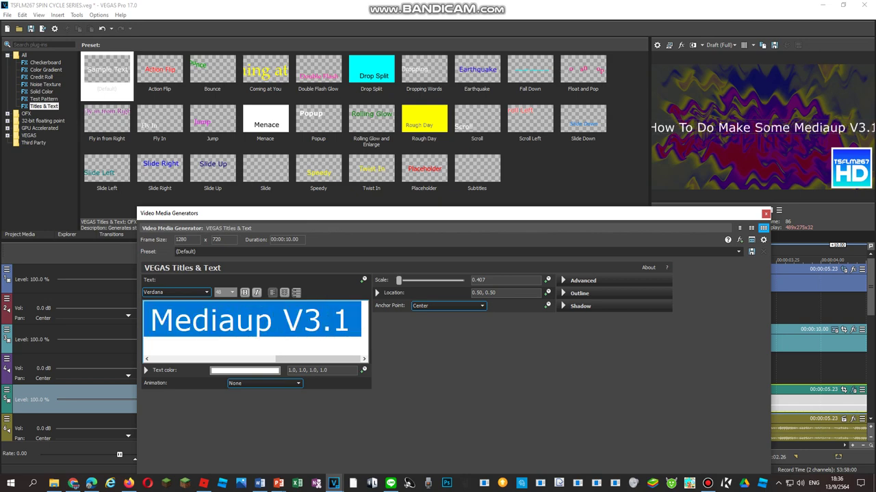
pyautogui.click(176, 292)
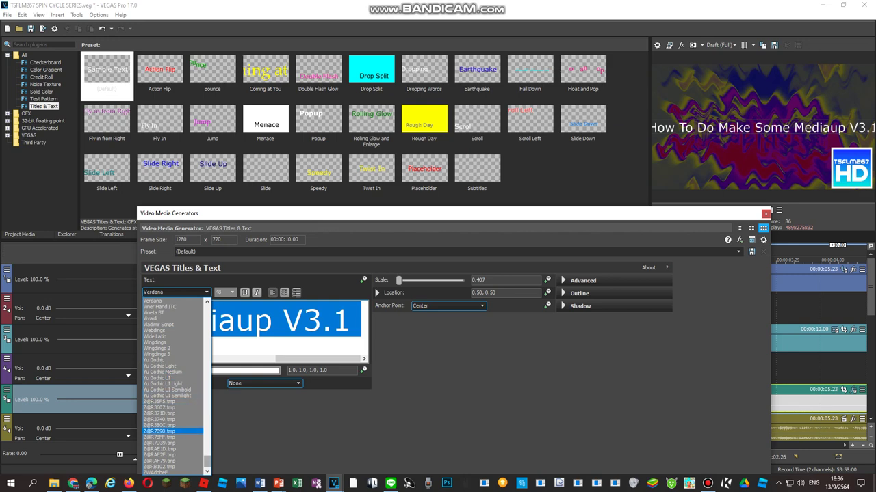
pyautogui.scroll(20, 171, 410)
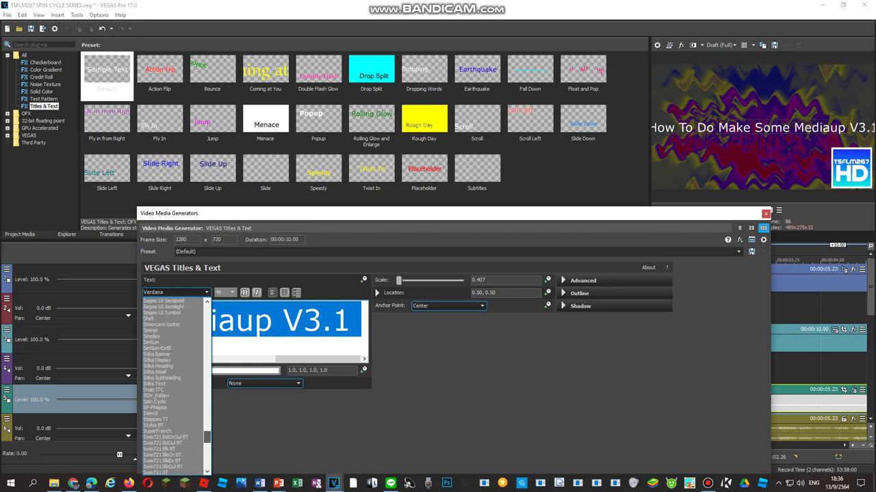
pyautogui.click(156, 402)
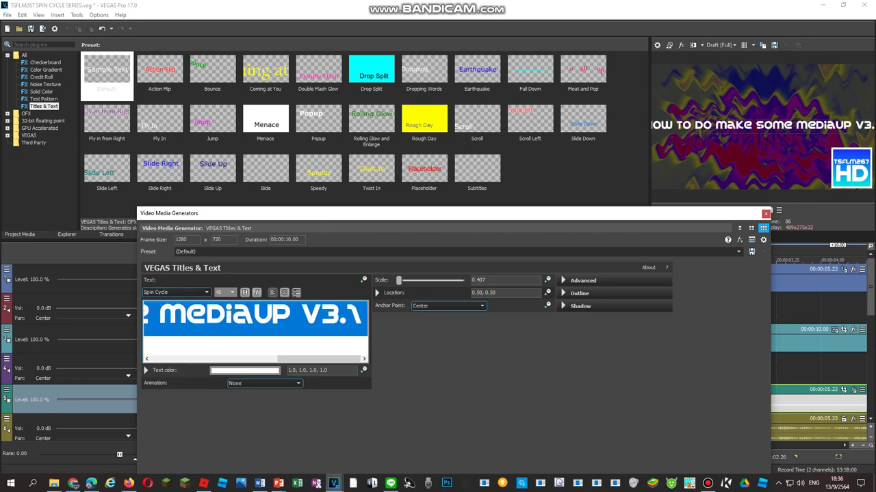
# Resize the title to a scale of 0.375 so it spans the frame, and centre it at location 0.50, 0.50.
pyautogui.moveTo(766, 126); pyautogui.dragTo(731, 133)
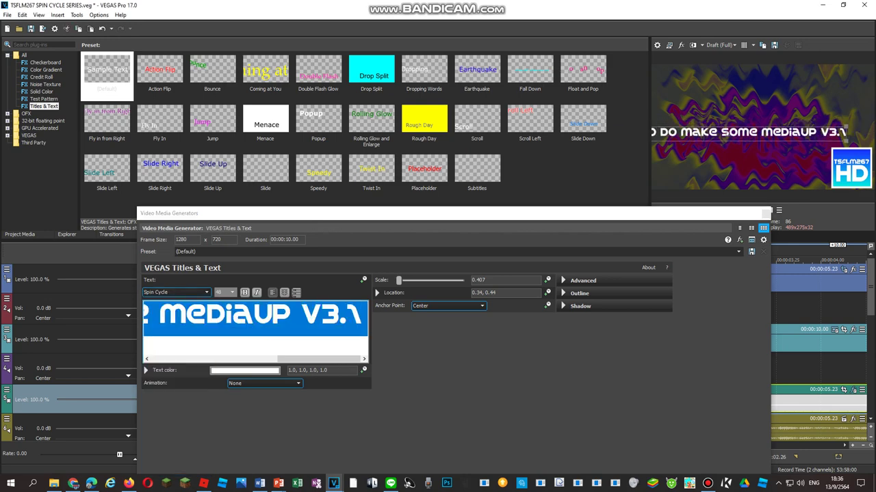
pyautogui.moveTo(845, 141); pyautogui.dragTo(799, 138)
pyautogui.moveTo(730, 133); pyautogui.dragTo(766, 126)
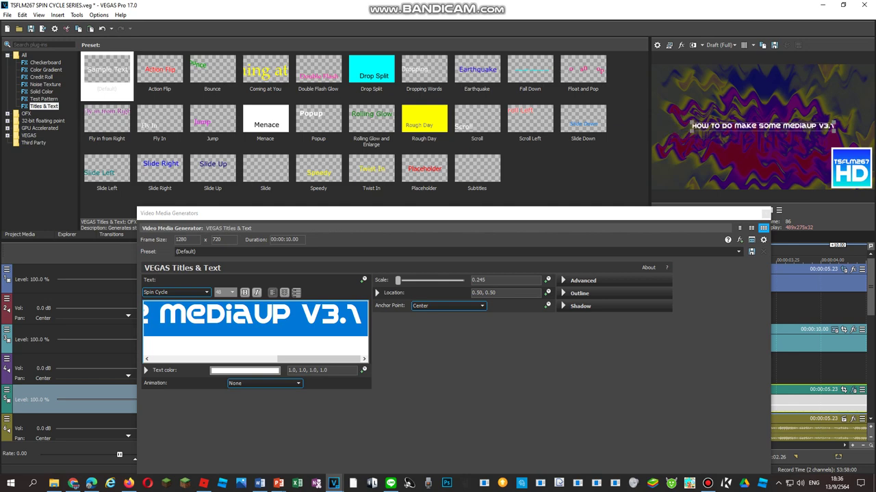
pyautogui.scroll(4, 759, 127)
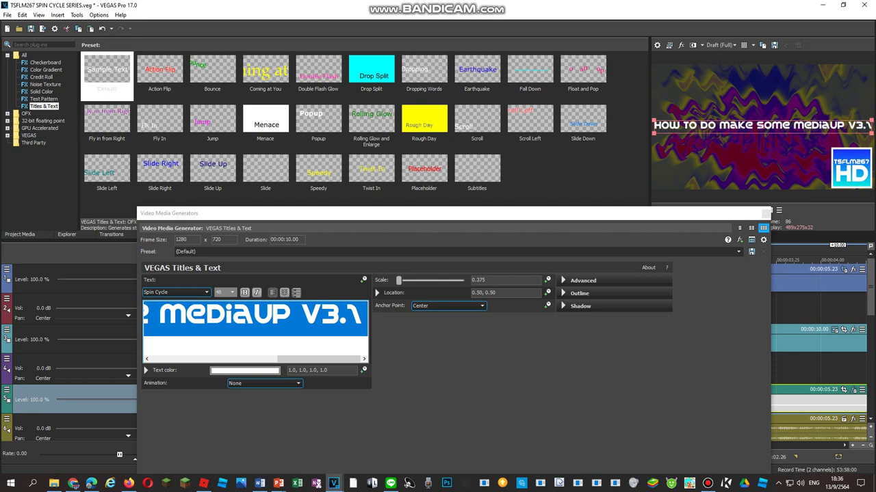
pyautogui.scroll(1, 759, 126)
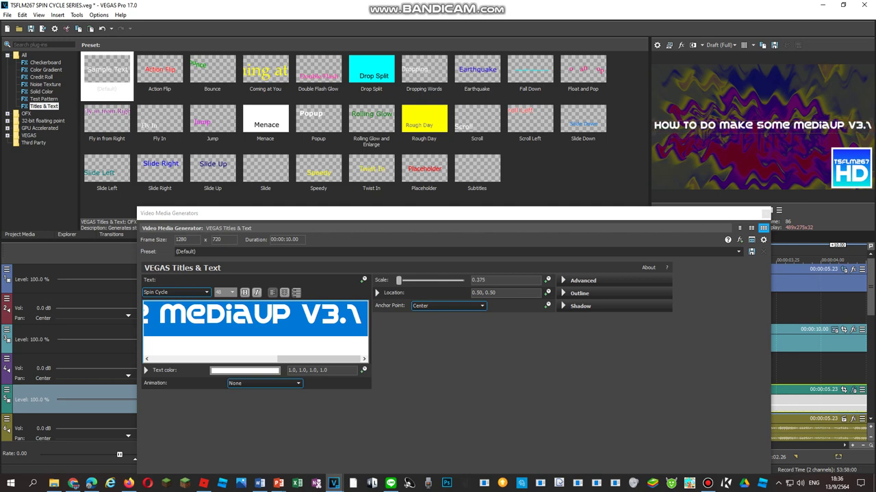
# Enable the title's shadow and set its Y offset to 0.
pyautogui.click(563, 307)
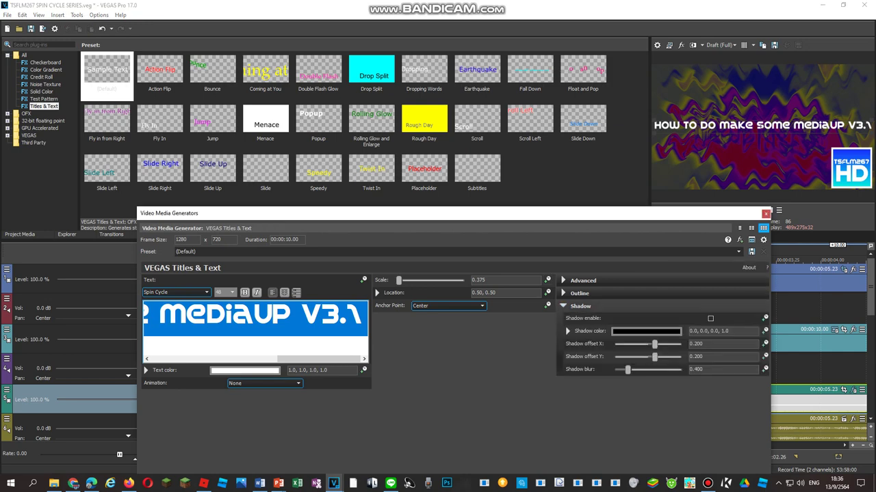
pyautogui.click(710, 319)
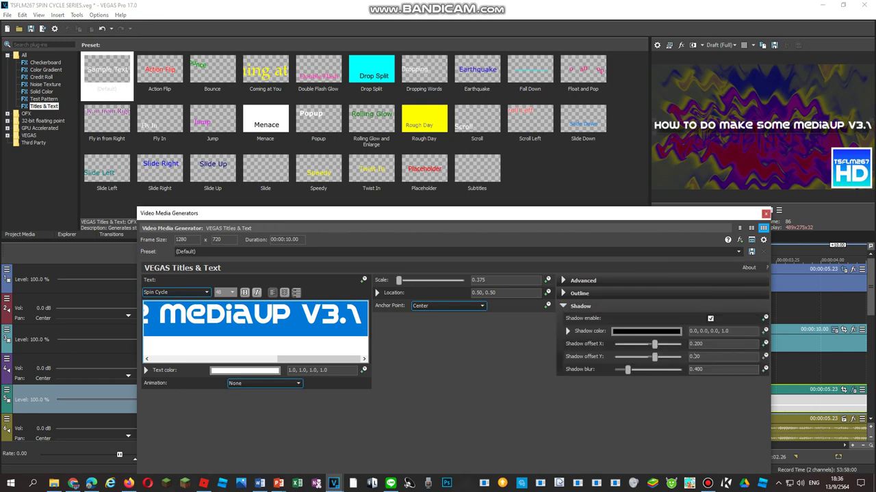
pyautogui.click(695, 344)
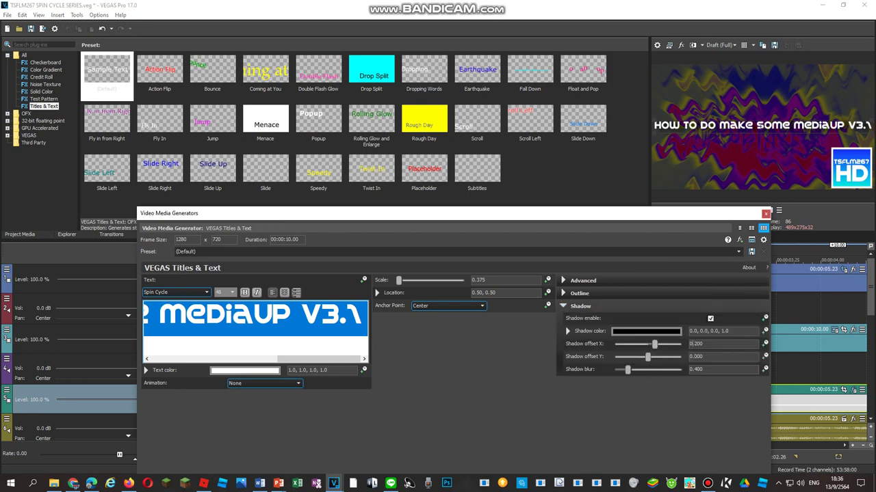
# Set the title's text color to red (1.0, 0.0, 0.0) and its shadow color to yellow (0.97, 1.0, 0.0).
pyautogui.click(245, 370)
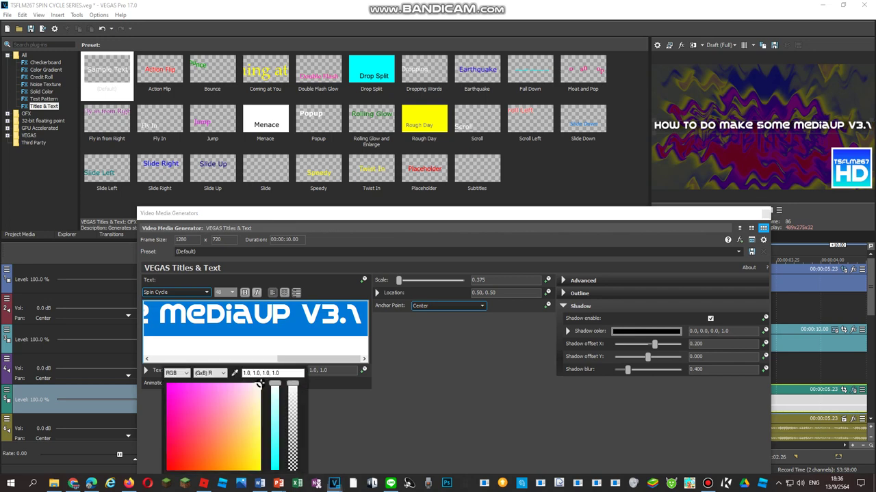
pyautogui.click(167, 469)
pyautogui.click(154, 456)
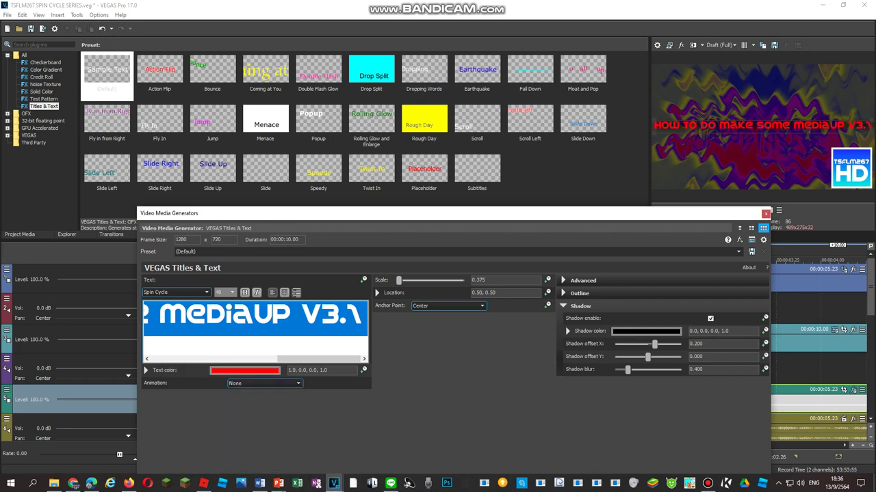
pyautogui.click(646, 331)
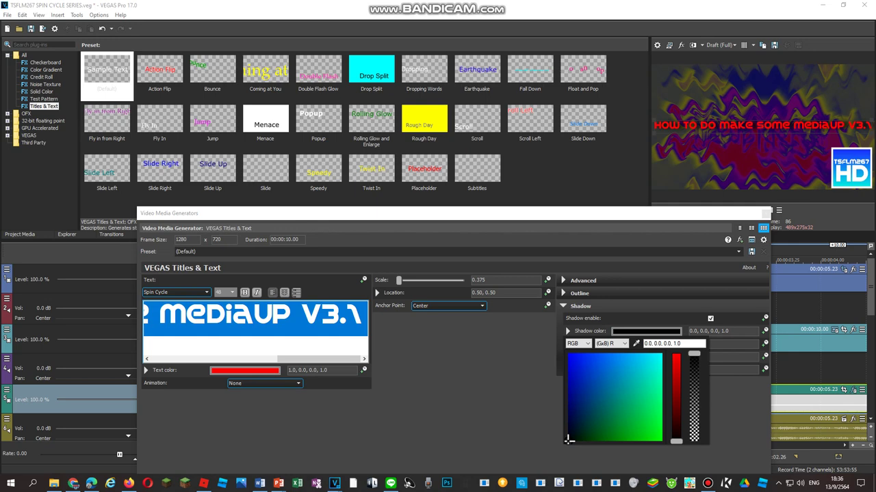
pyautogui.click(676, 356)
pyautogui.click(659, 439)
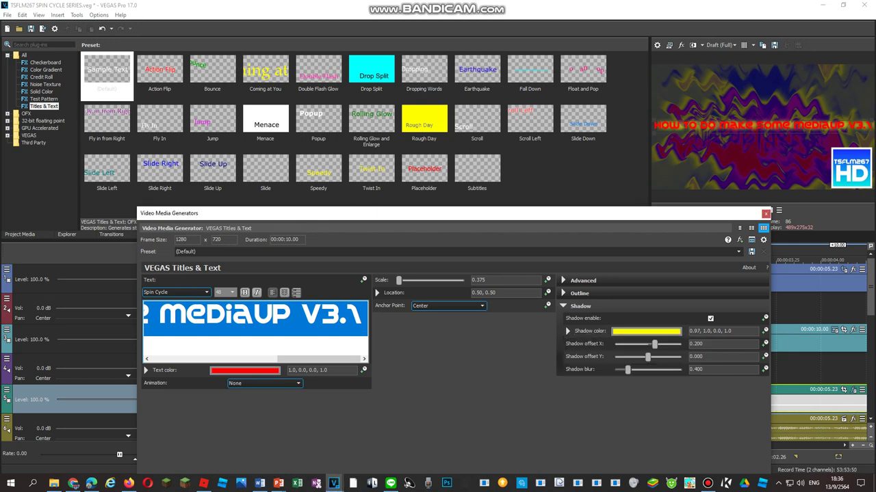
# Give the title a magenta outline (1.0, 0.0, 1.0) with a width of 10.
pyautogui.click(563, 293)
pyautogui.moveTo(617, 306); pyautogui.dragTo(682, 306)
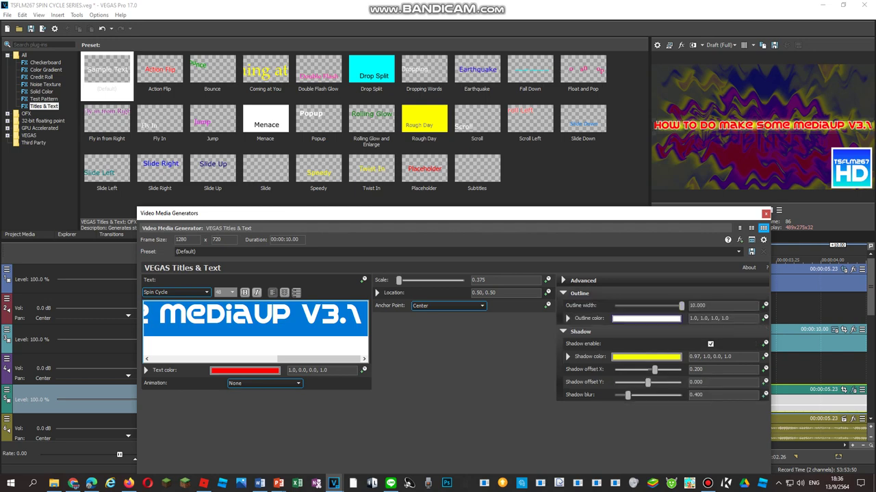
pyautogui.click(657, 319)
pyautogui.moveTo(660, 342); pyautogui.dragTo(568, 341)
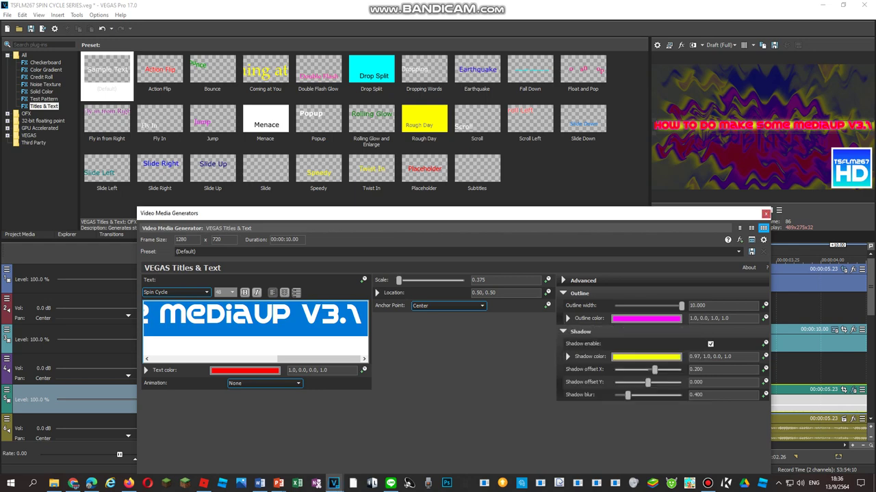
# Set the shadow's X offset to 0 and its blur to about 1.14, and close the title settings.
pyautogui.click(703, 381)
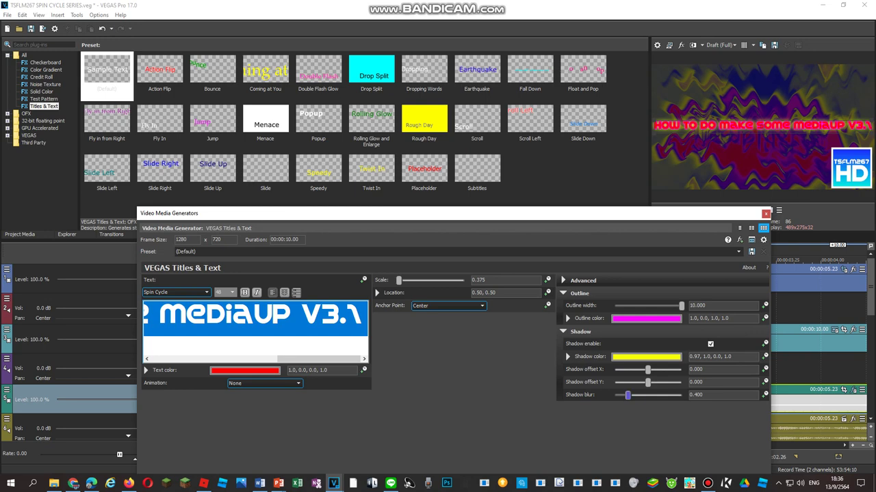
pyautogui.moveTo(627, 394); pyautogui.dragTo(652, 395)
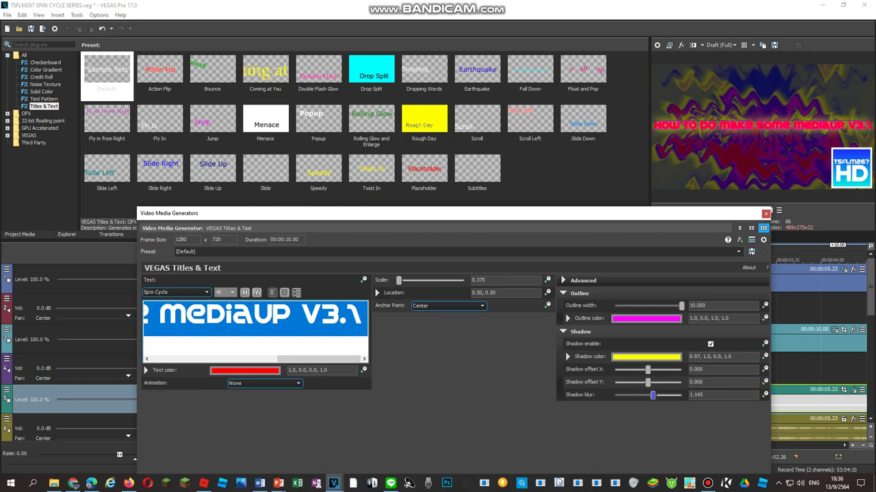
pyautogui.click(765, 214)
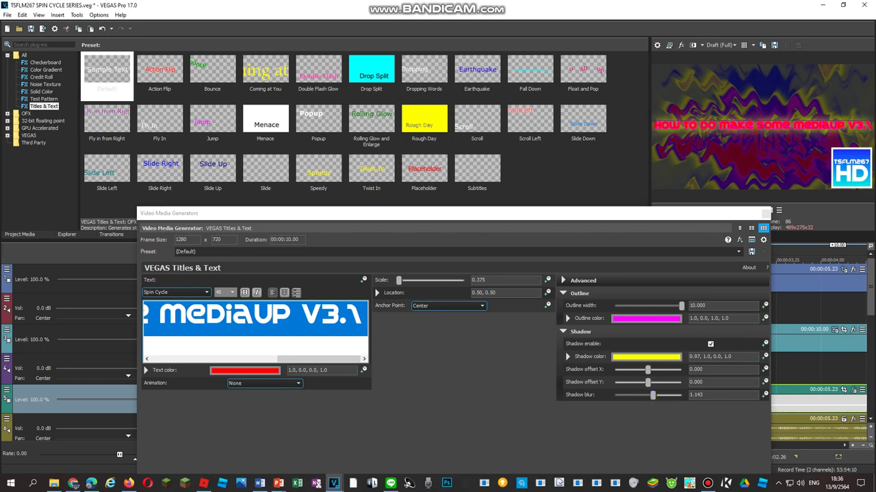
pyautogui.click(563, 281)
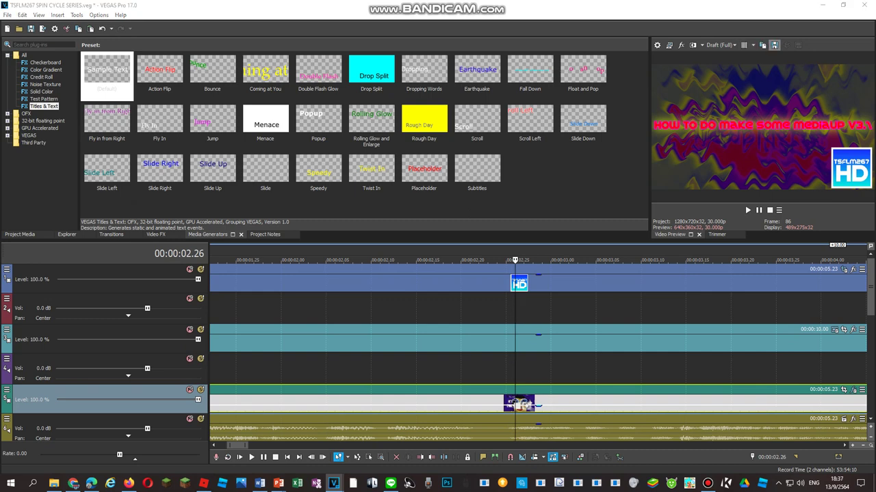
# Save a snapshot of the current preview frame with the title as Image76.jpg.
pyautogui.click(773, 45)
pyautogui.press('Return')
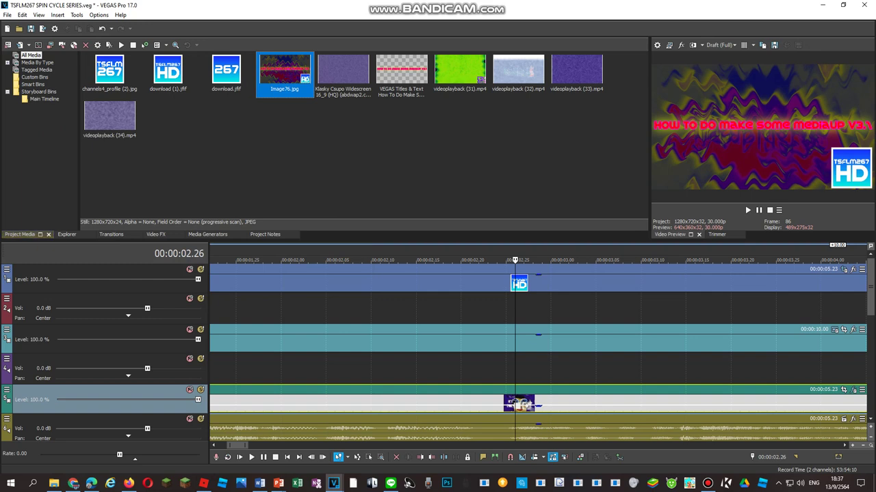
# Delete the title event from the timeline and raise the Klasky Csupo video event back to full opacity.
pyautogui.click(470, 342)
pyautogui.press('Delete')
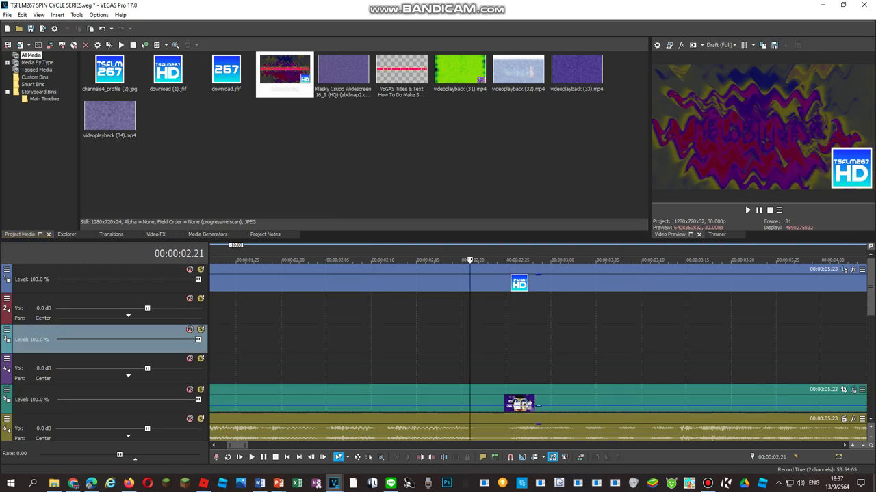
pyautogui.moveTo(515, 406); pyautogui.dragTo(514, 383)
pyautogui.click(542, 342)
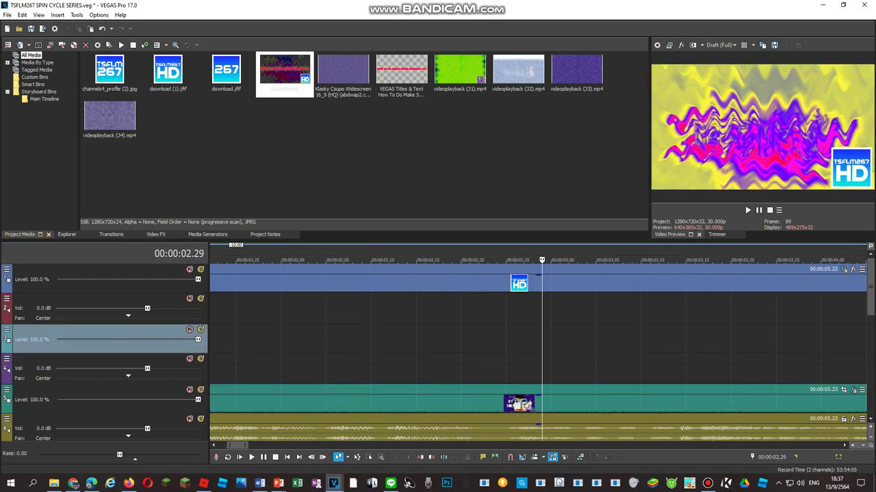
# Select the clip's time span and open the audio event FX plug-in chooser for the Klasky Csupo audio.
pyautogui.doubleClick(542, 342)
pyautogui.rightClick(527, 434)
pyautogui.click(561, 114)
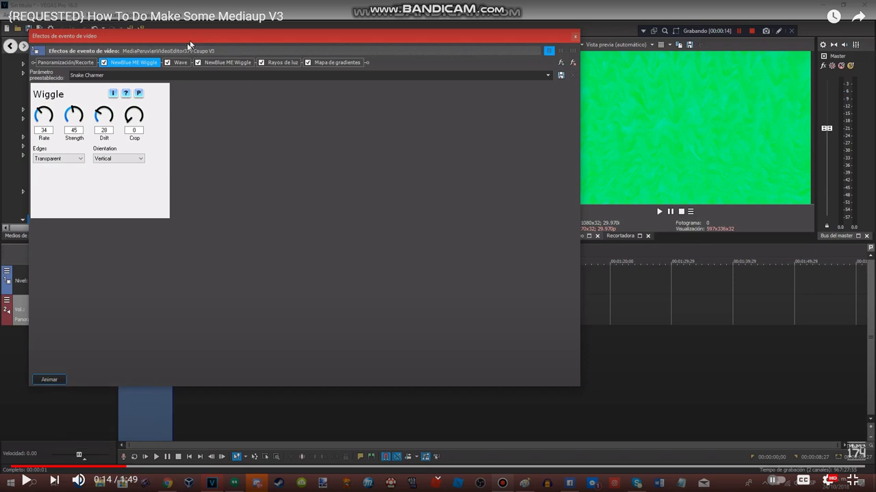
# Skip the Mediaup V3 reference video to its audio effect chain at about 1:01, and return to the TSFLM267 SPIN CYCLE SERIES project in VEGAS Pro.
pyautogui.click(516, 467)
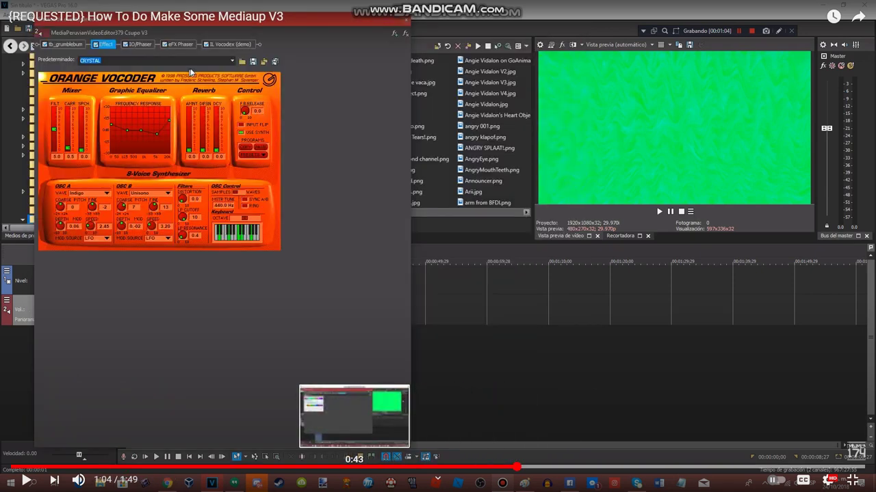
pyautogui.click(488, 468)
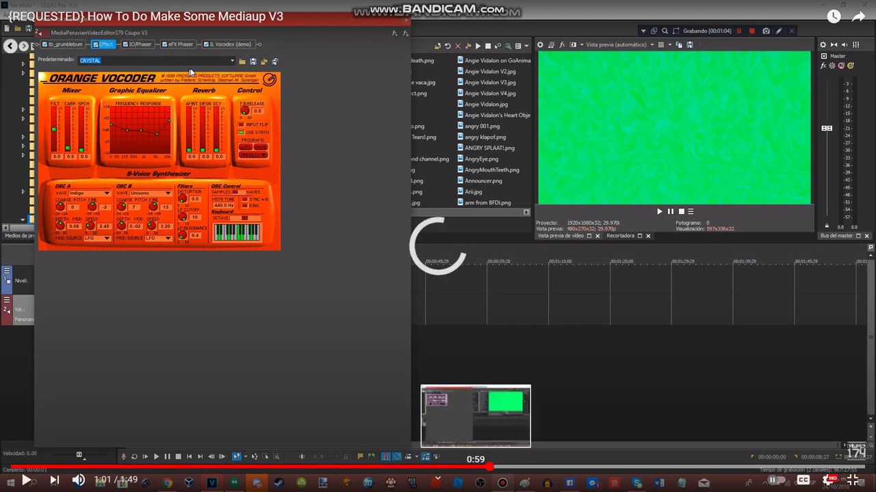
pyautogui.press('super')
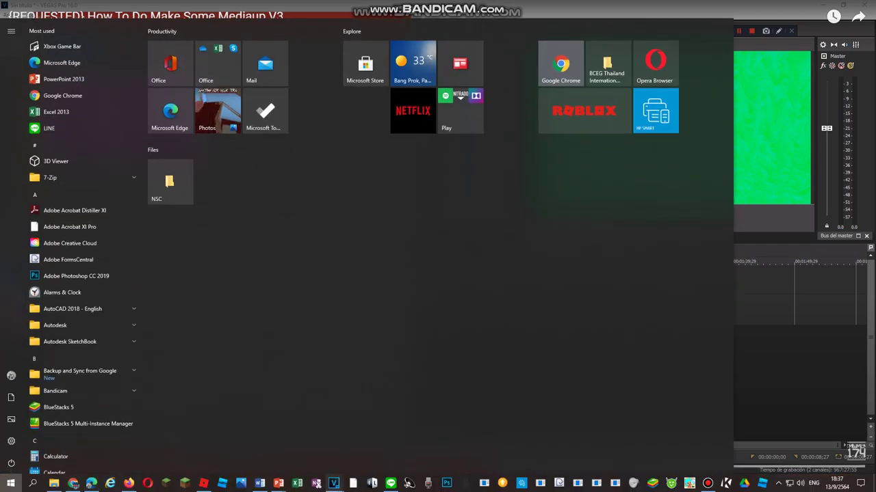
pyautogui.moveTo(334, 483)
pyautogui.click(385, 442)
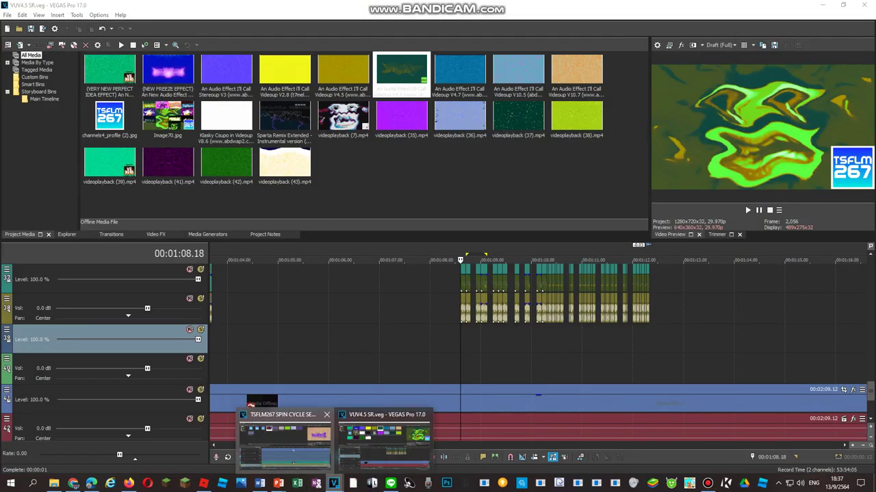
pyautogui.click(285, 442)
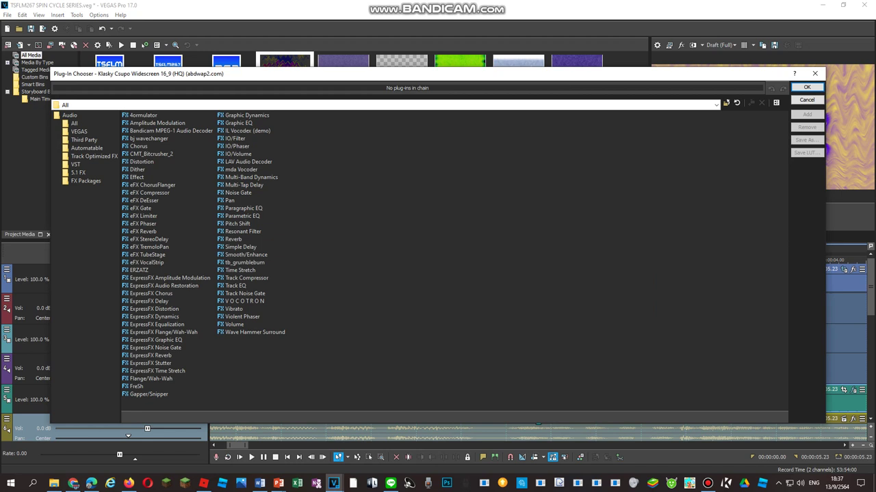
# Add the tb_grumblebum and Effect plug-ins to the audio event's effect chain.
pyautogui.click(244, 263)
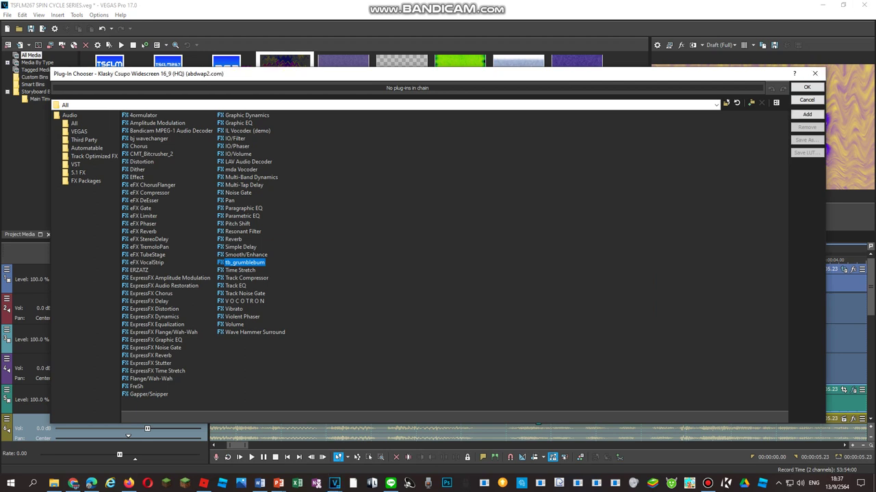
pyautogui.click(136, 177)
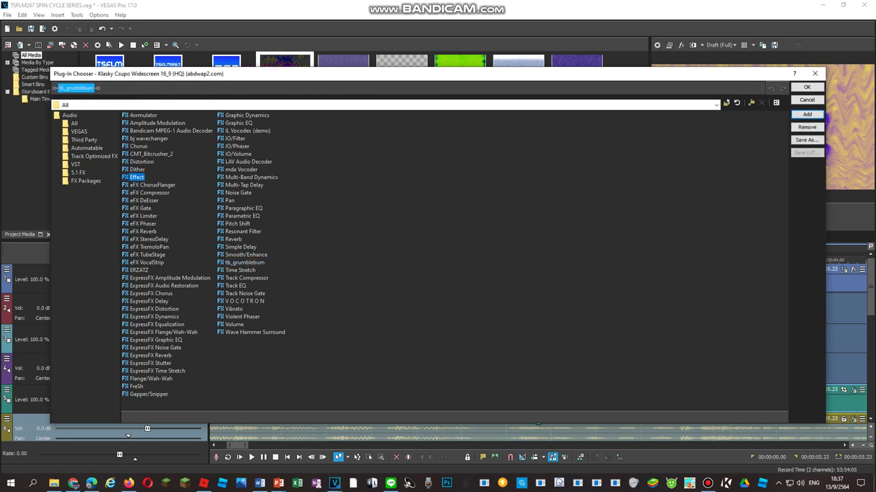
pyautogui.press('Return')
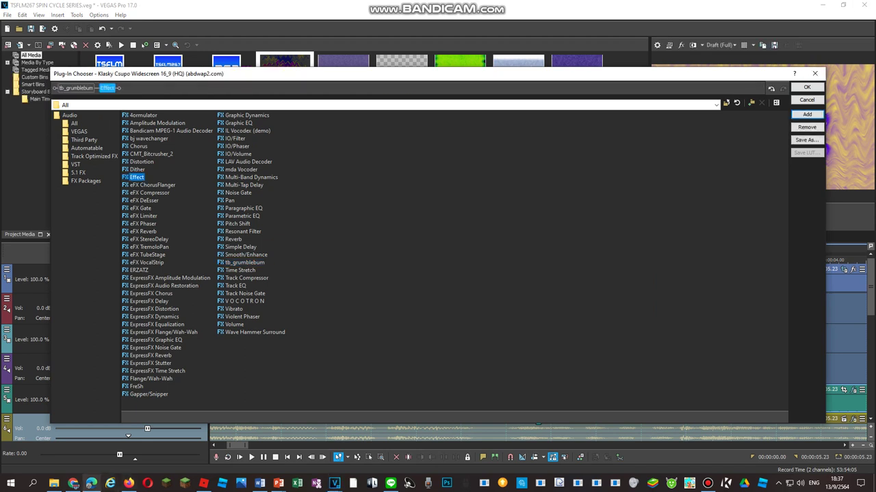
# Add IO/Phaser, eFX Phaser and IL Vocodex (demo) to the audio chain, and accept it with tb_grumblebum selected.
pyautogui.moveTo(91, 483)
pyautogui.moveTo(89, 434)
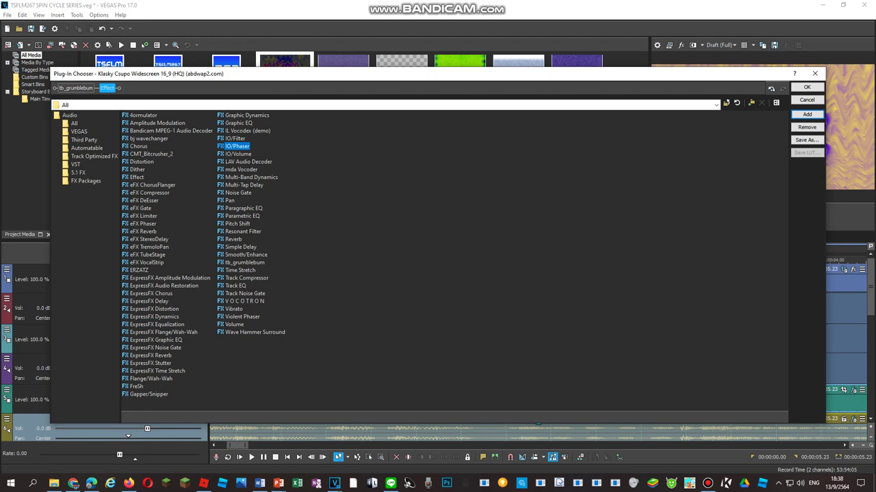
pyautogui.doubleClick(236, 146)
pyautogui.click(143, 224)
pyautogui.press('Return')
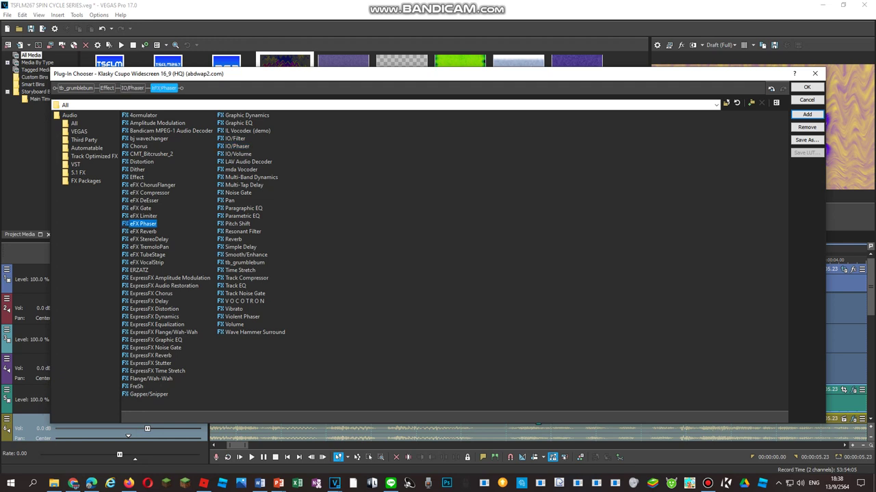
pyautogui.click(246, 130)
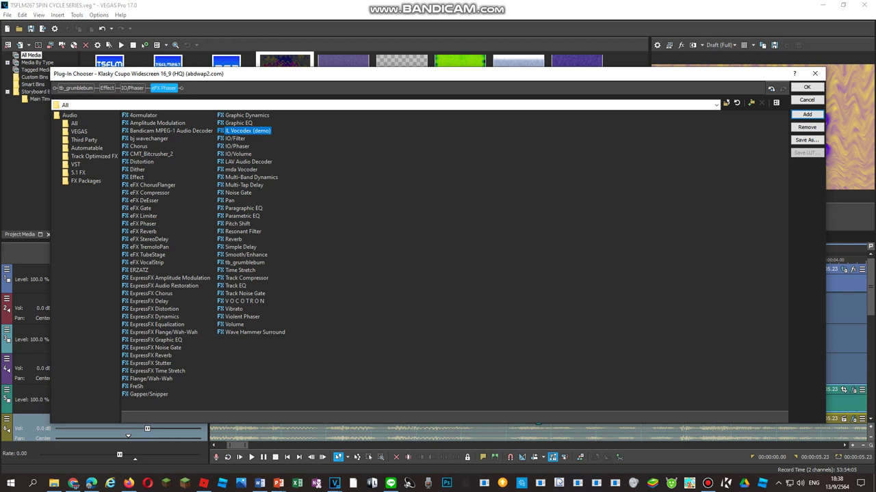
pyautogui.doubleClick(248, 130)
pyautogui.click(75, 89)
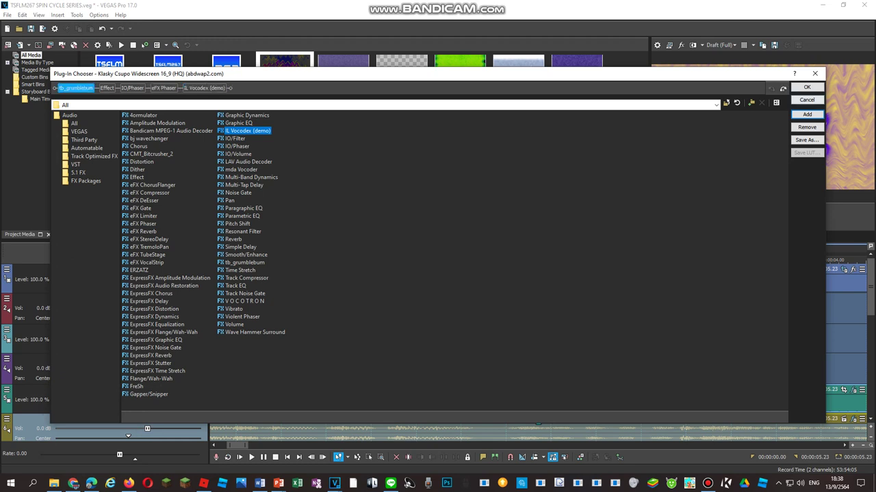
pyautogui.press('Return')
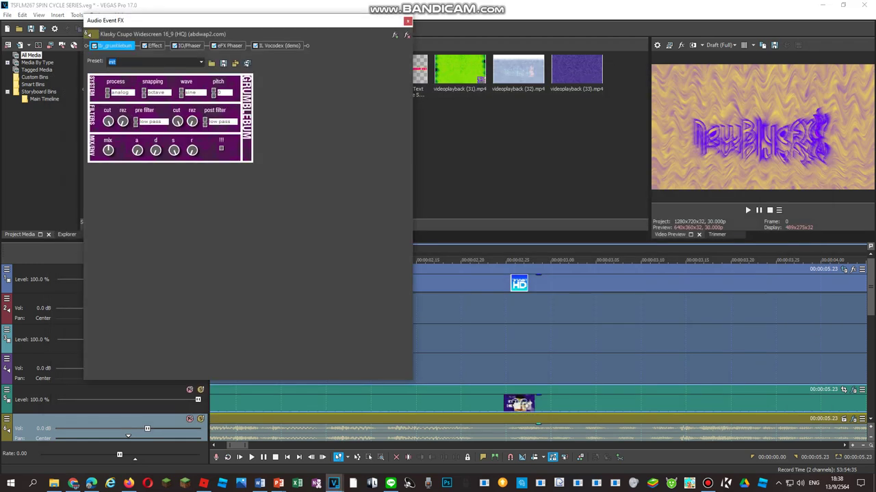
# Check the reference video's audio settings, and set the Effect plug-in (Orange Vocoder) to the CRYSTAL preset.
pyautogui.click(155, 46)
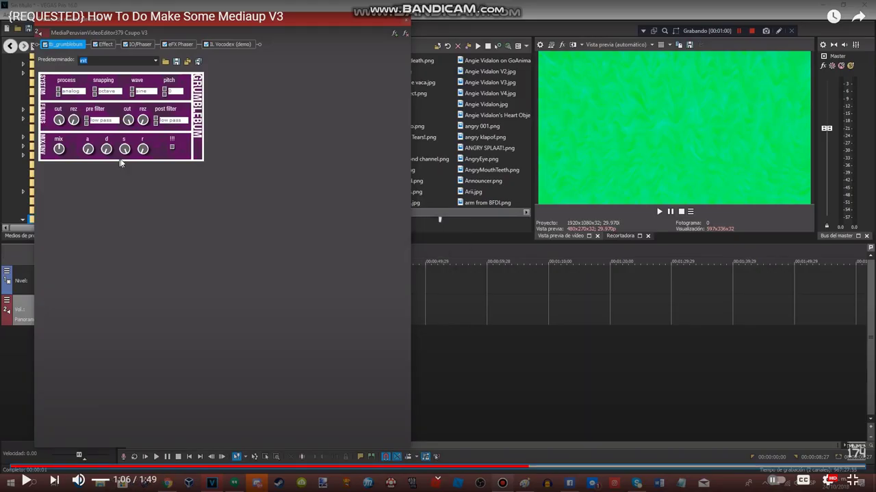
pyautogui.press('super')
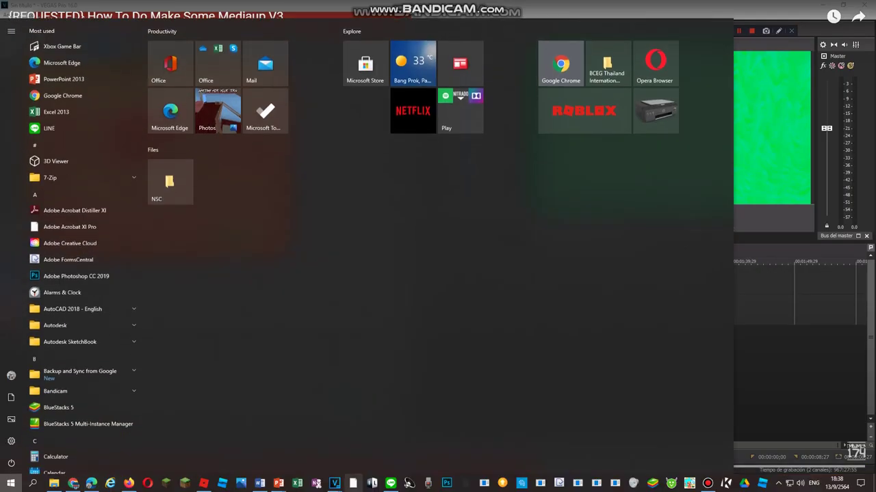
pyautogui.moveTo(334, 483)
pyautogui.click(385, 444)
pyautogui.click(285, 445)
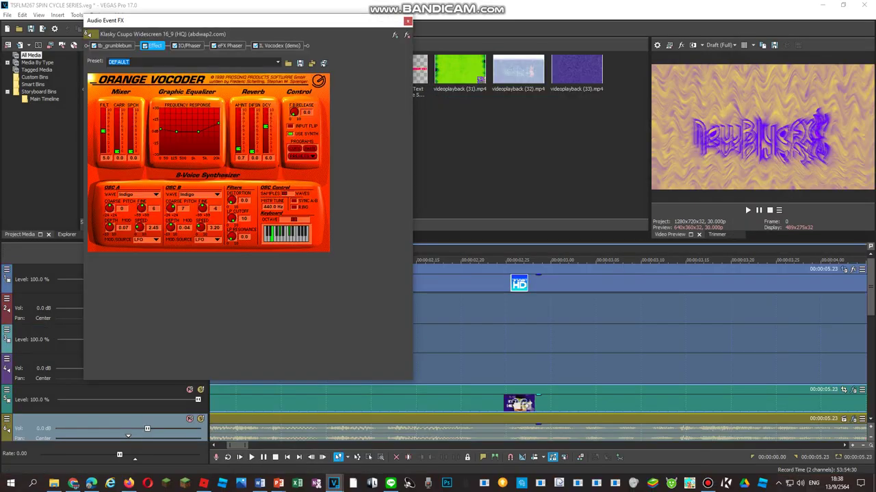
pyautogui.click(278, 62)
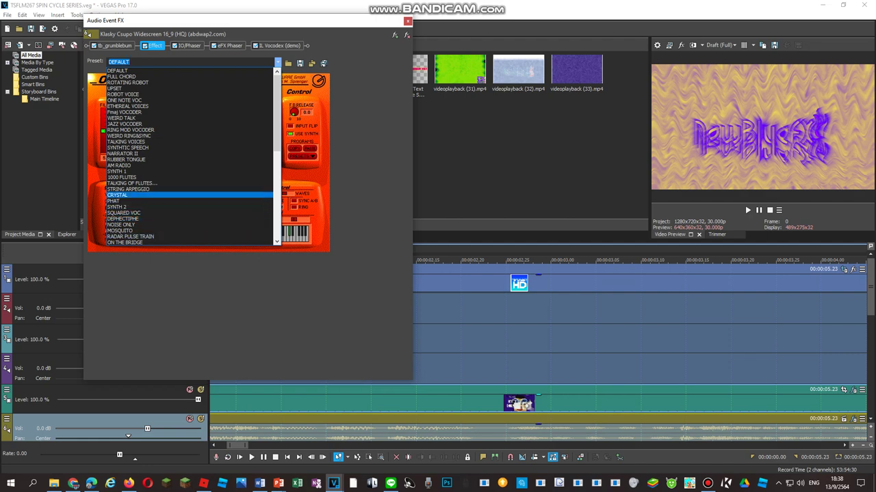
pyautogui.click(119, 195)
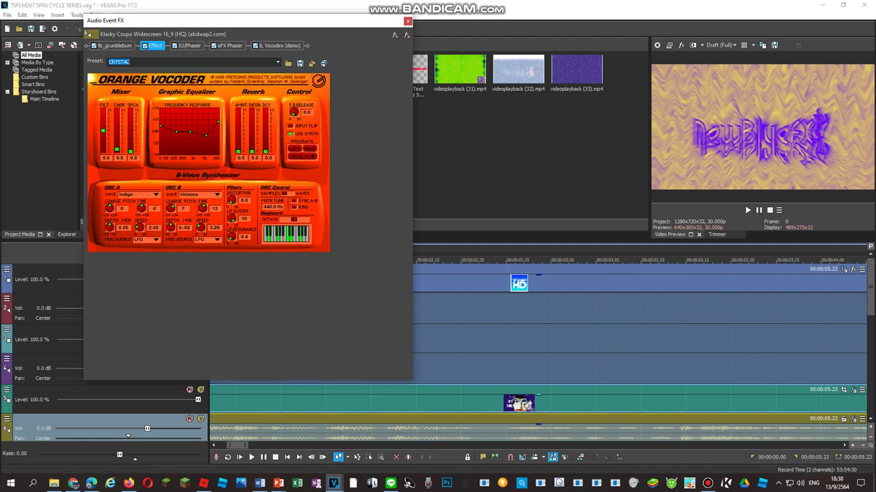
# Open the IO/Phaser effect and examine the IO/Phaser and eFX Phaser settings in the reference video.
pyautogui.moveTo(188, 46); pyautogui.dragTo(99, 46)
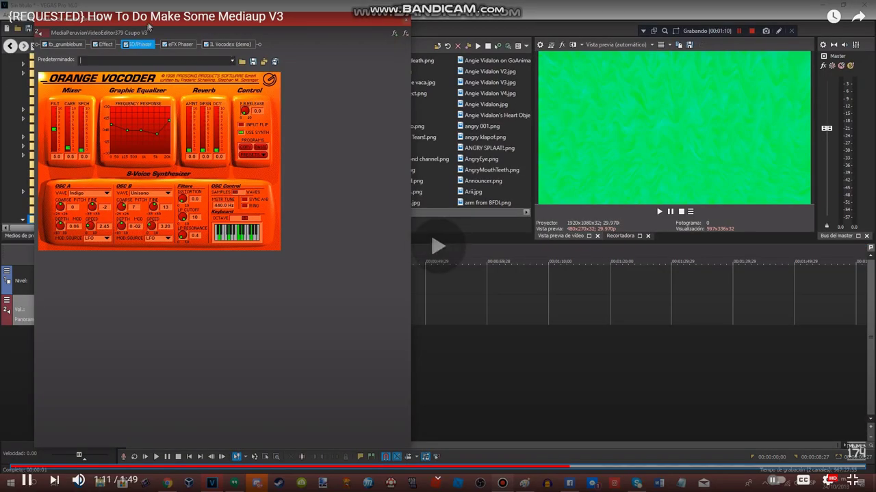
pyautogui.press('space')
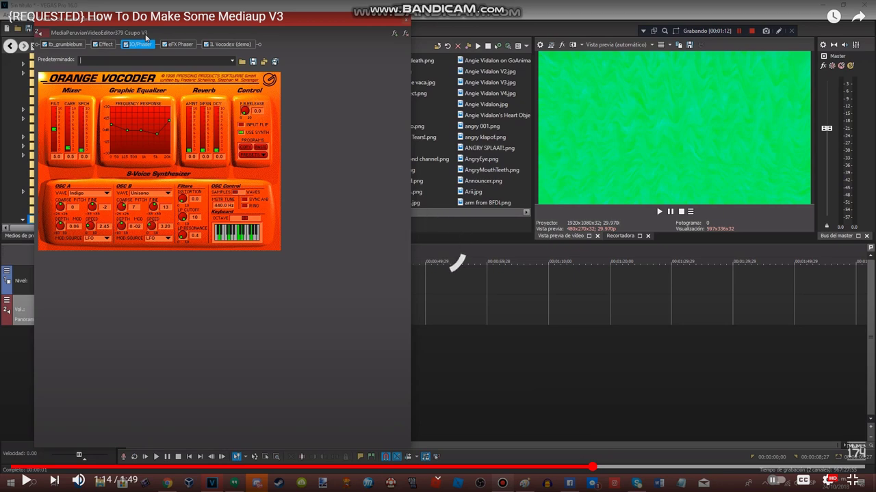
pyautogui.press('space')
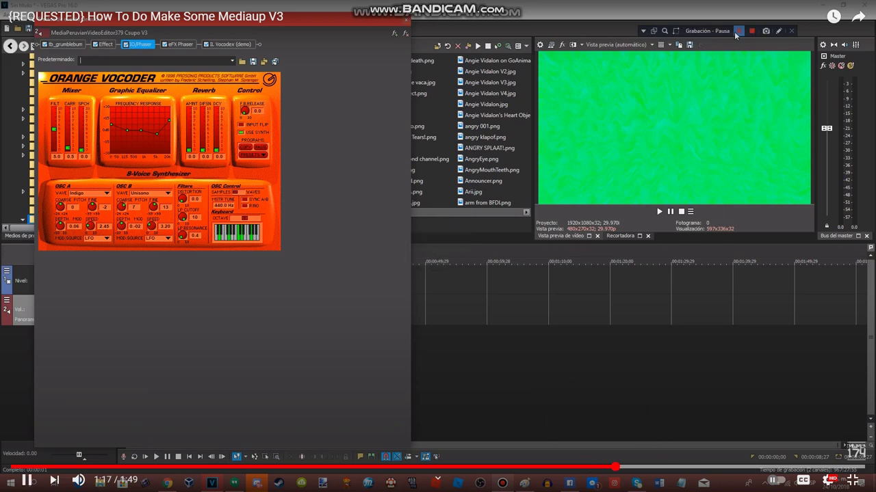
pyautogui.press('space')
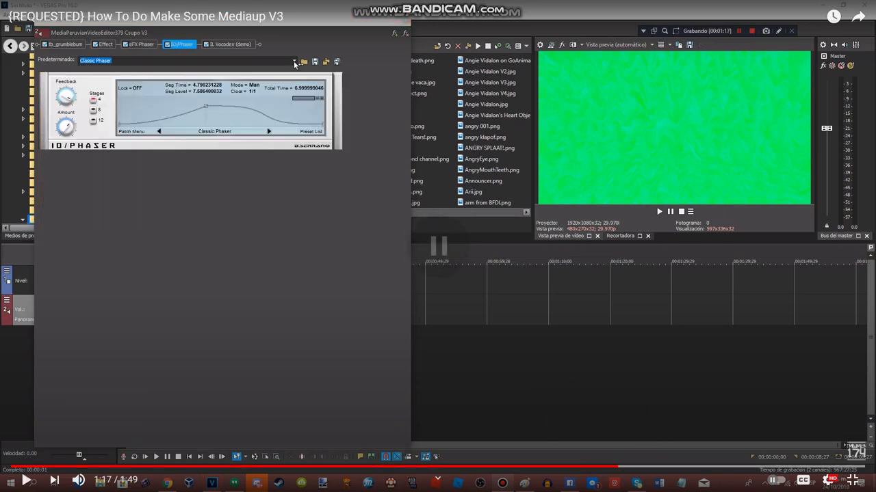
pyautogui.click(648, 467)
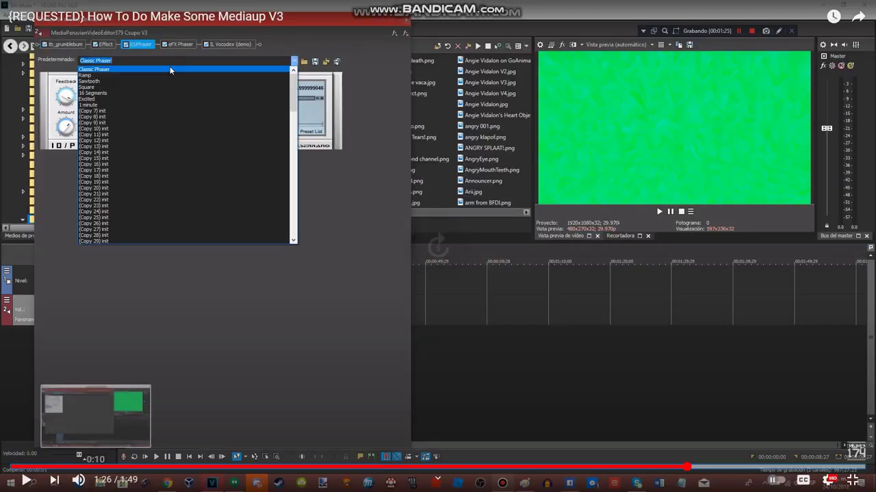
pyautogui.press('space')
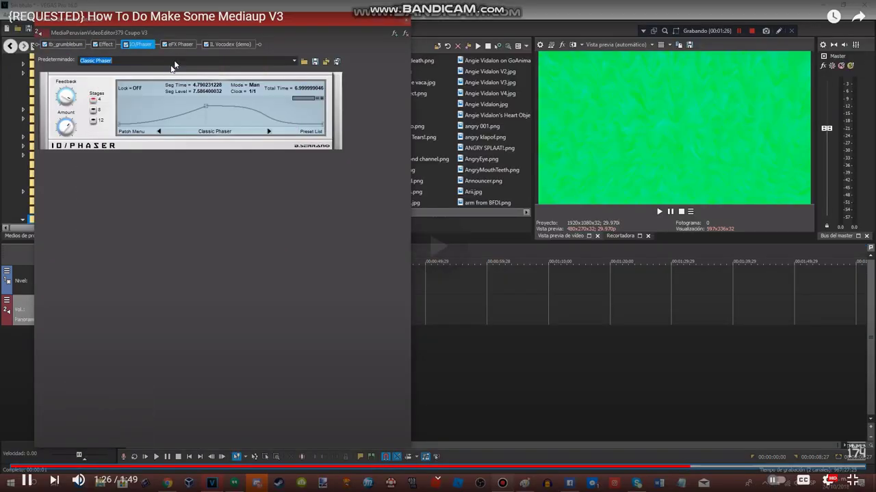
pyautogui.press('Right')
# Return to the SPIN CYCLE SERIES project and set the eFX Phaser to the Spring Fx preset.
pyautogui.press('super')
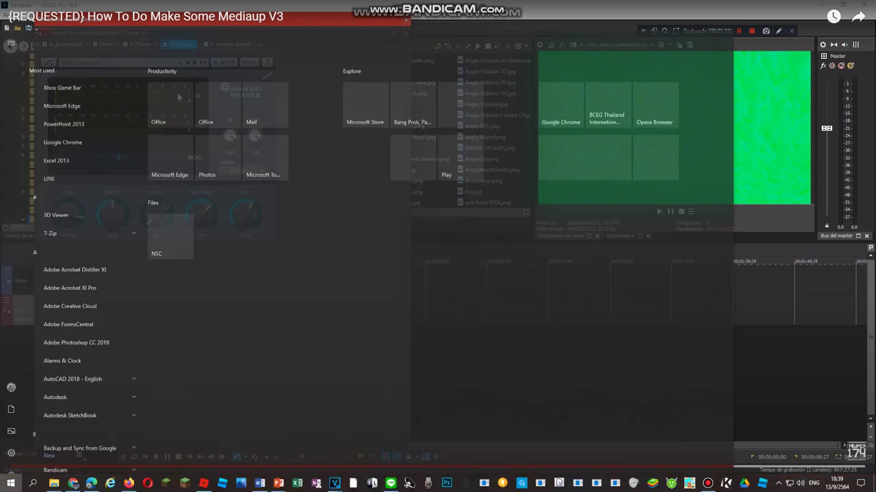
pyautogui.moveTo(334, 483)
pyautogui.click(285, 446)
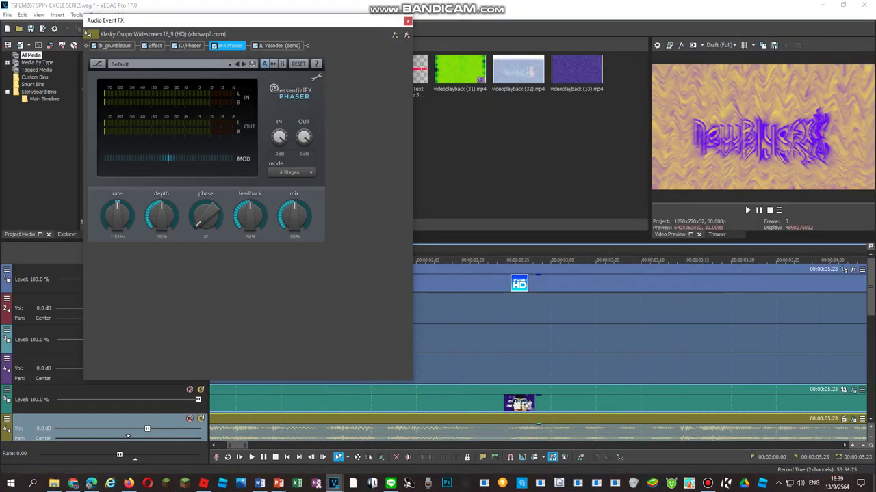
pyautogui.click(229, 65)
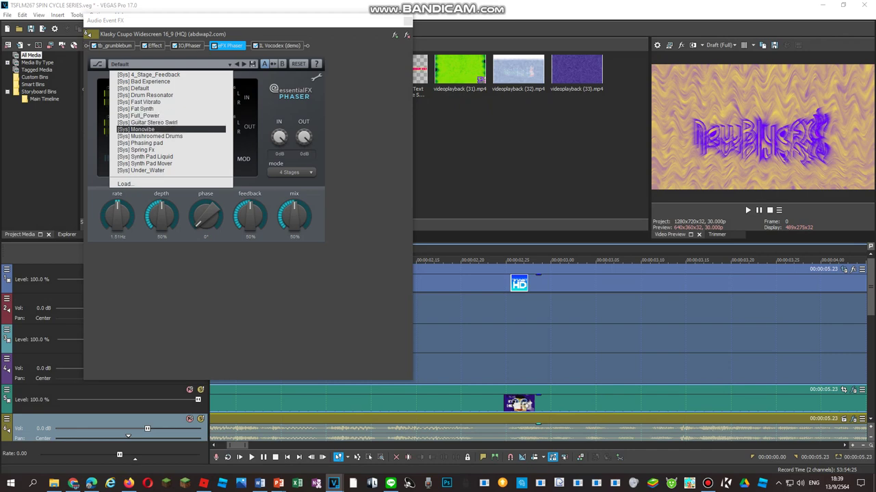
pyautogui.click(143, 150)
# Open the IL Vocodex (demo) effect and examine its settings in the reference video.
pyautogui.moveTo(91, 483)
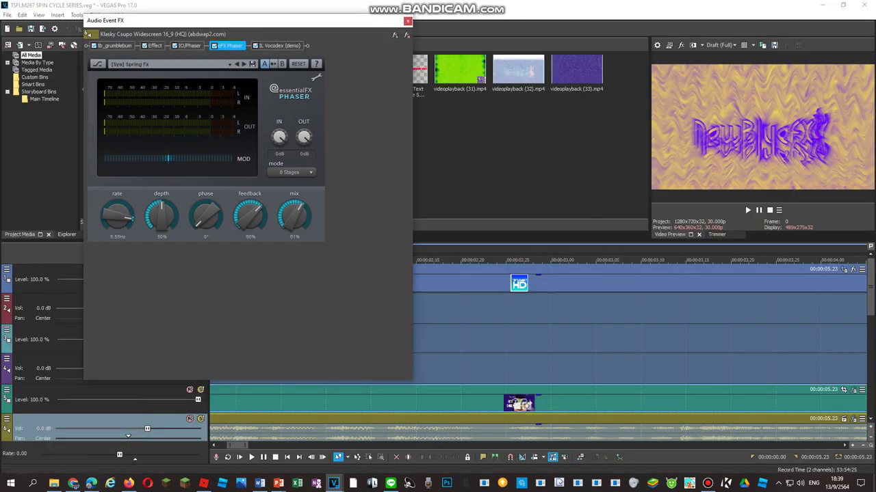
pyautogui.click(279, 45)
pyautogui.click(92, 483)
pyautogui.press('Right')
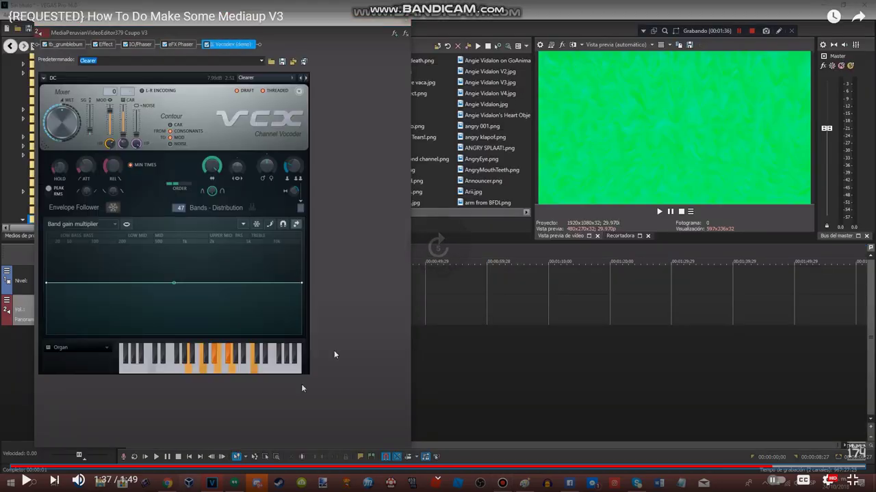
# Return to the SPIN CYCLE SERIES project and set IL Vocodex to the Clearer preset.
pyautogui.press('super')
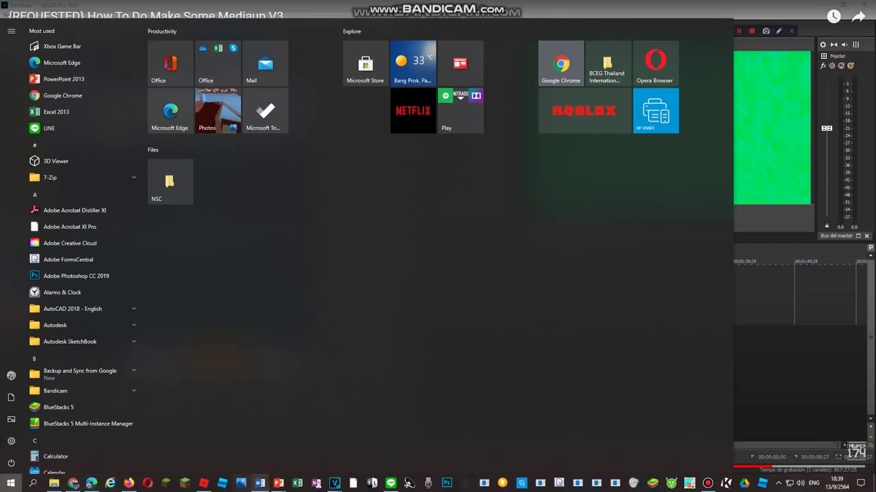
pyautogui.moveTo(335, 483)
pyautogui.click(284, 446)
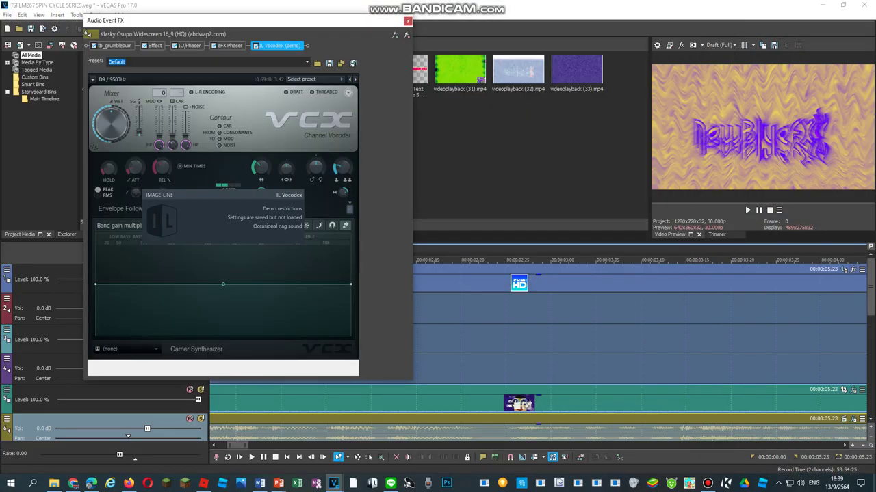
pyautogui.click(313, 80)
pyautogui.click(302, 165)
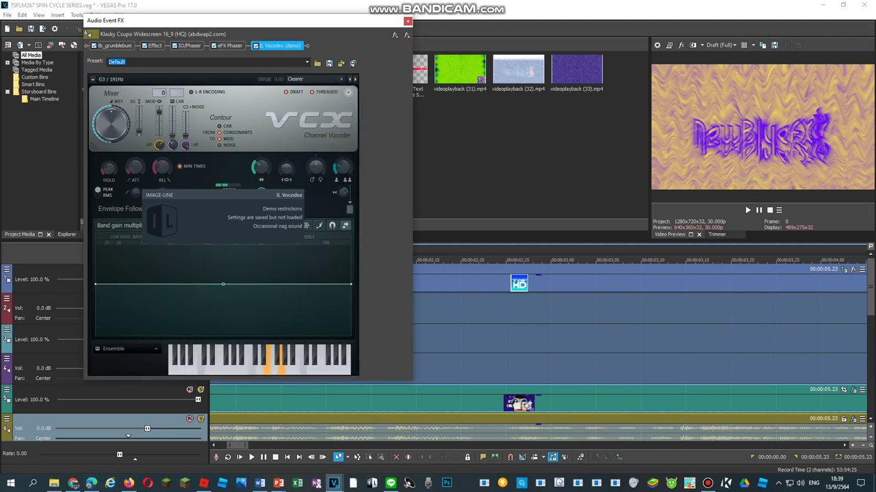
# Set the highlighted notes on the IL Vocodex carrier keyboard, checking them against the chord in the reference video.
pyautogui.moveTo(92, 483)
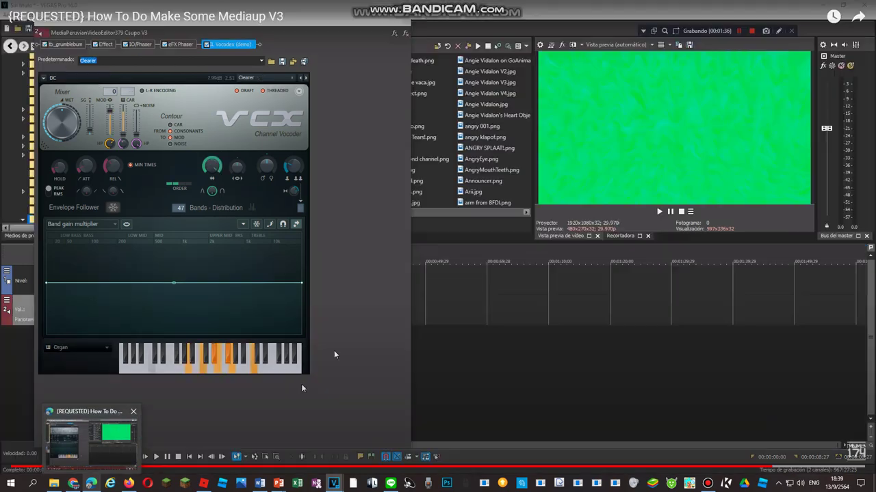
pyautogui.hotkey('alt', 'Tab')
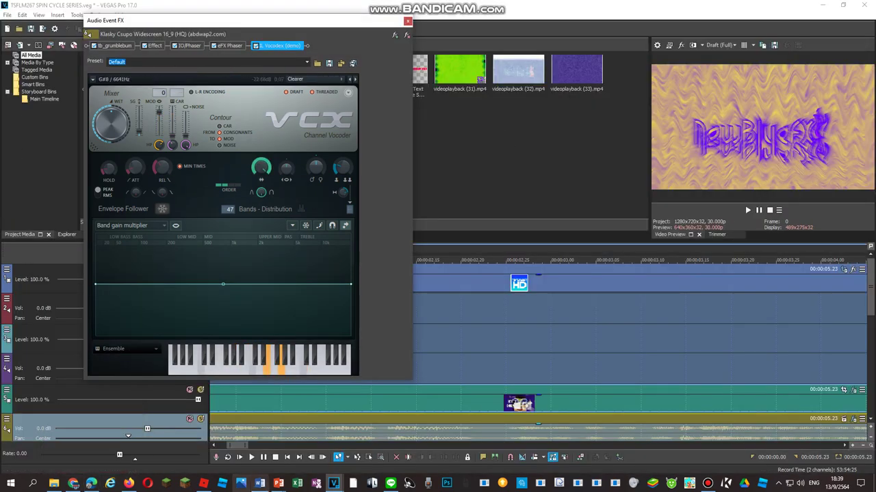
pyautogui.click(91, 483)
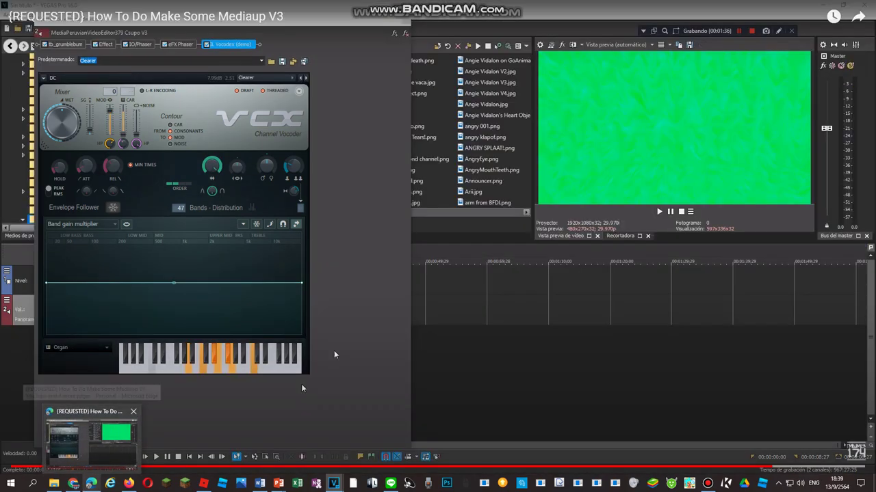
pyautogui.hotkey('alt', 'Tab')
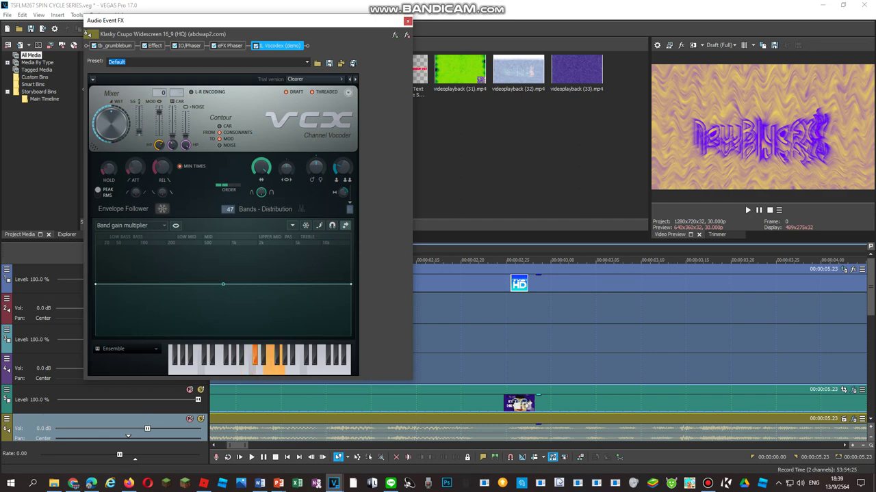
pyautogui.moveTo(92, 482)
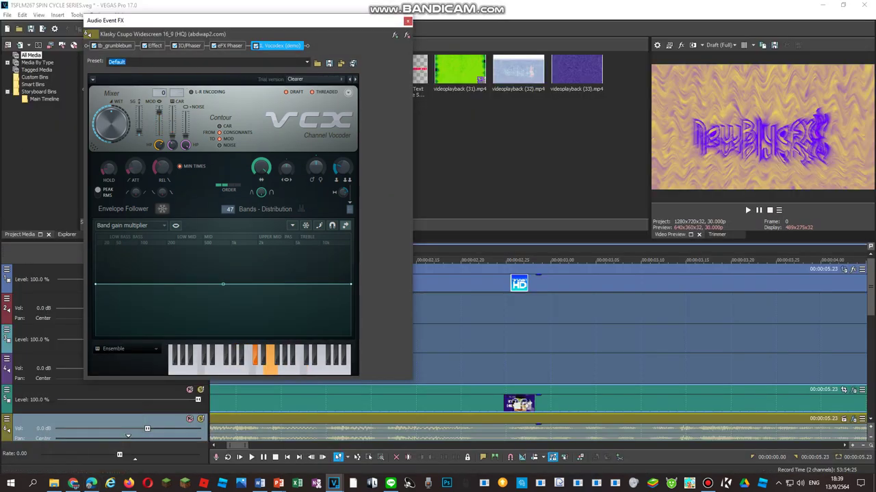
pyautogui.click(284, 354)
pyautogui.click(91, 483)
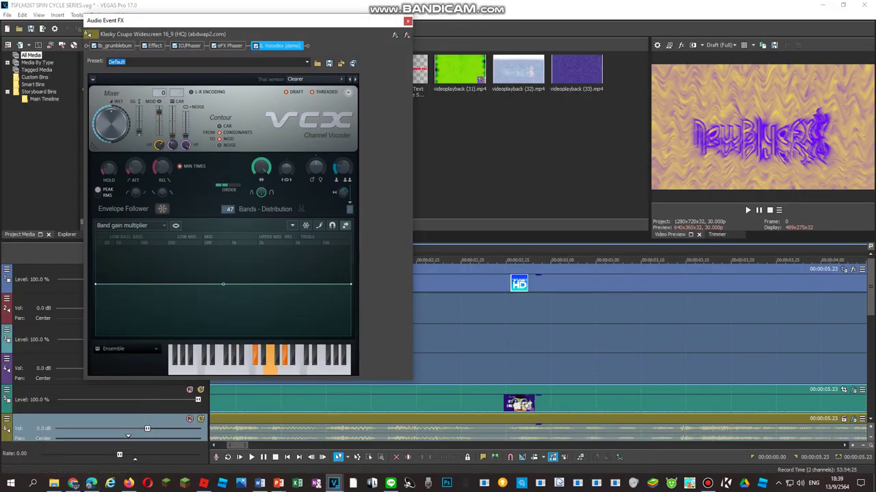
pyautogui.click(241, 356)
pyautogui.click(91, 483)
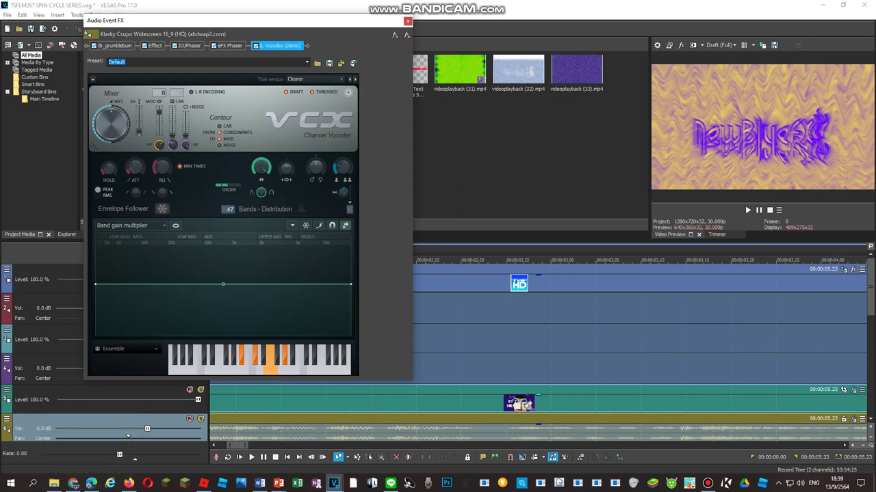
pyautogui.click(307, 354)
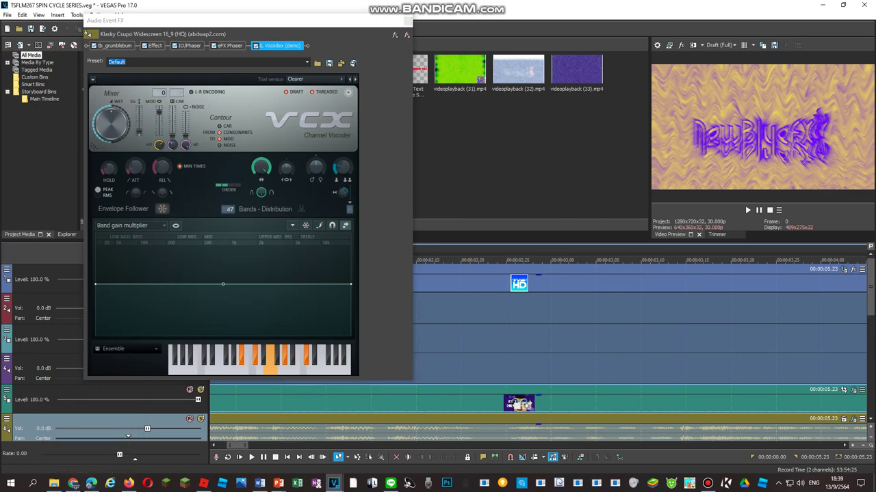
# Set the IL Vocodex carrier tone to Organ and play the project to preview the effect chain.
pyautogui.click(42, 335)
pyautogui.click(127, 348)
pyautogui.click(200, 376)
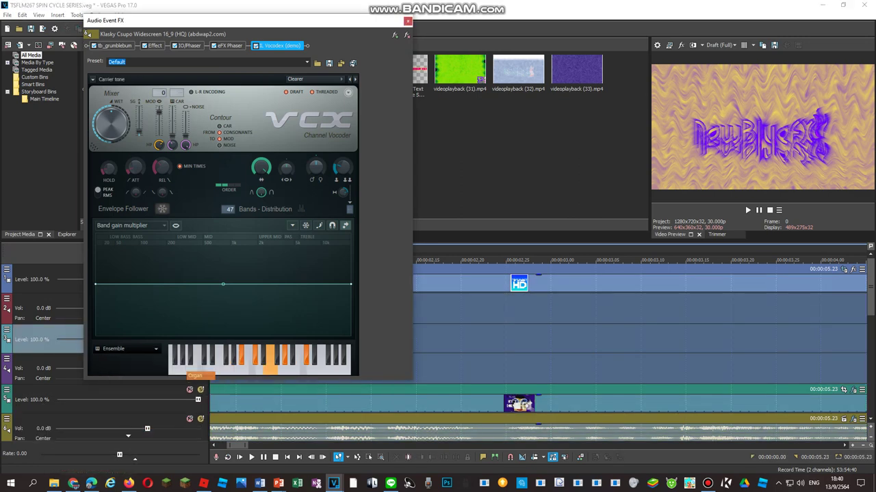
pyautogui.press('space')
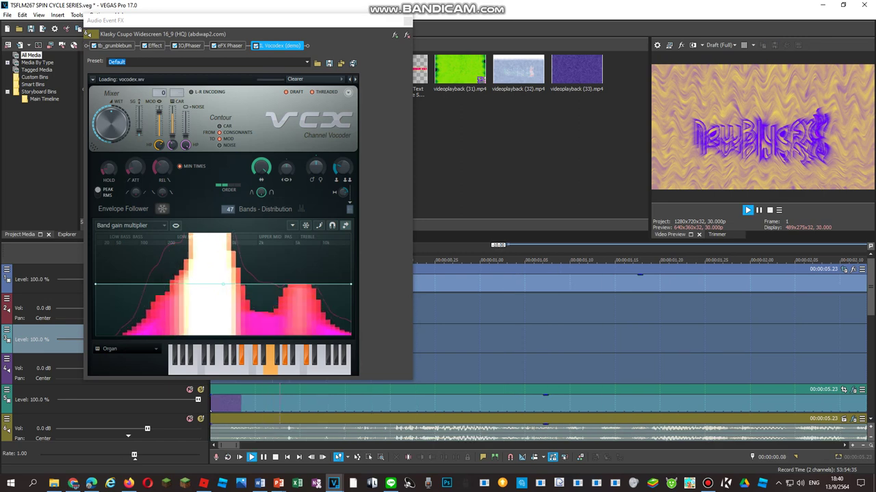
pyautogui.scroll(-2, 537, 335)
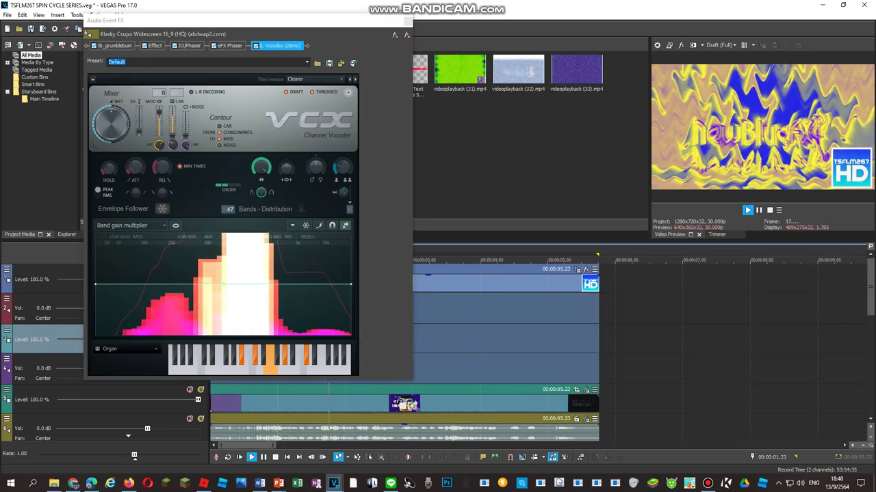